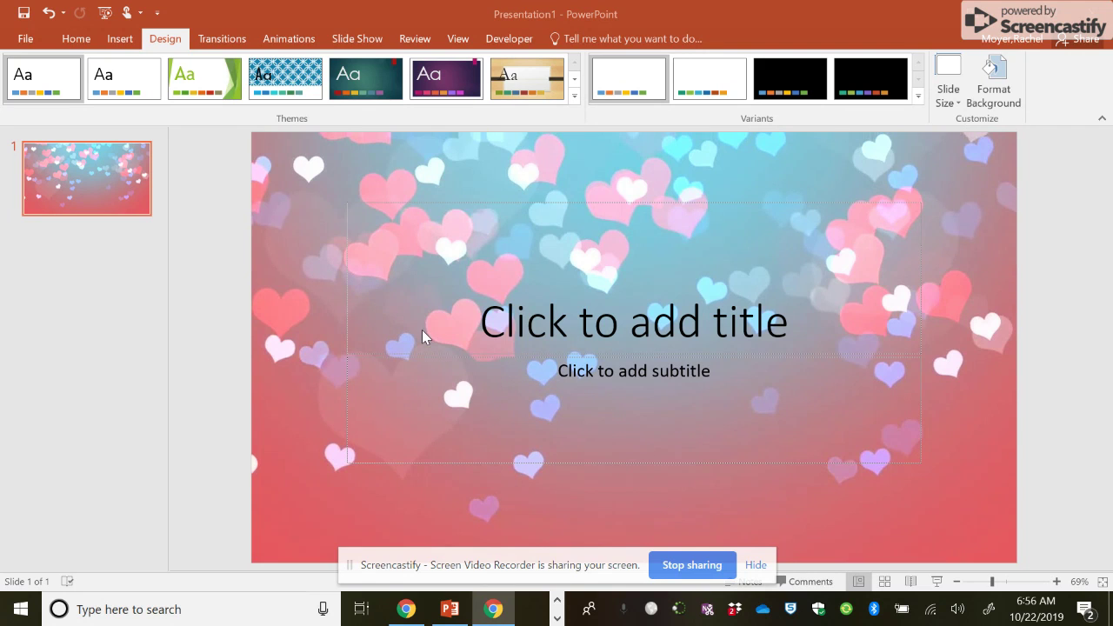
- Enter "Heart Candy Grams" as the slide's title
click(90, 43)
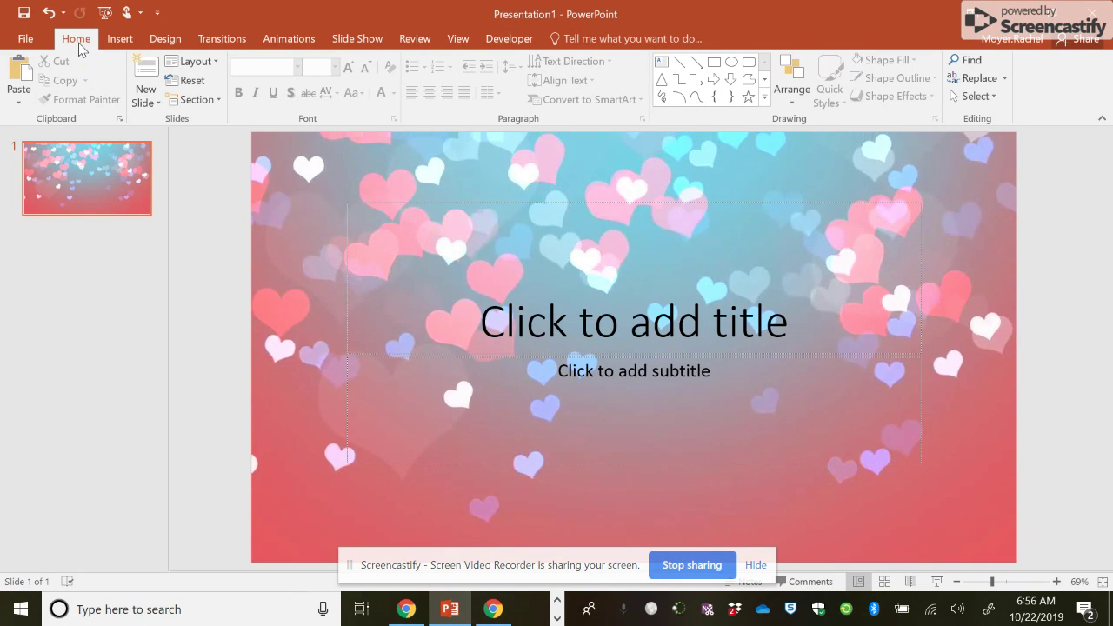
click(485, 271)
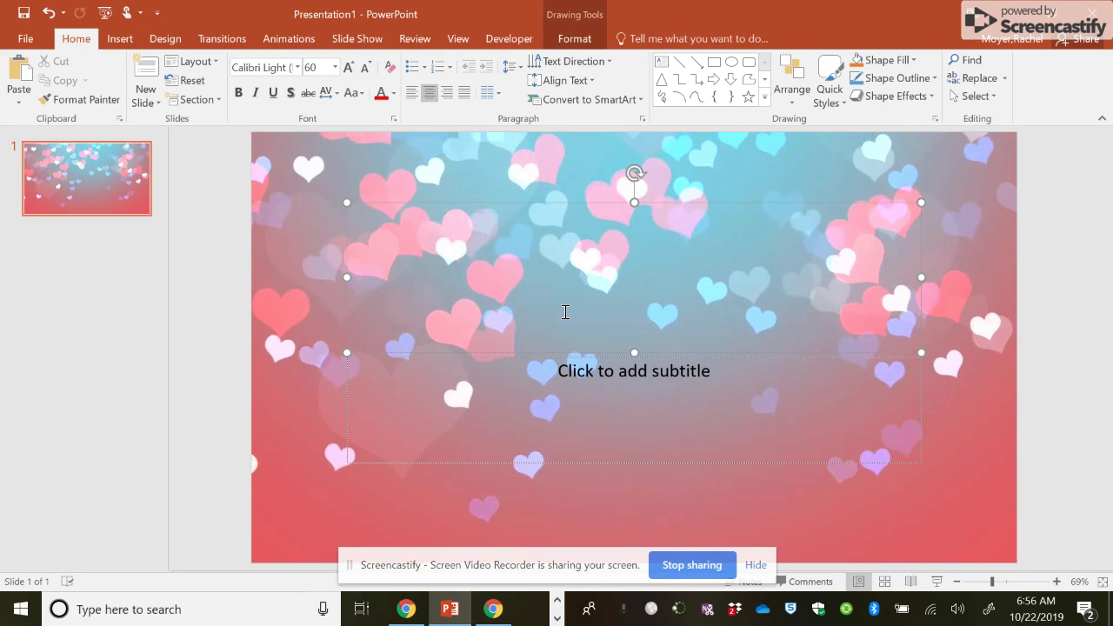
text(He)
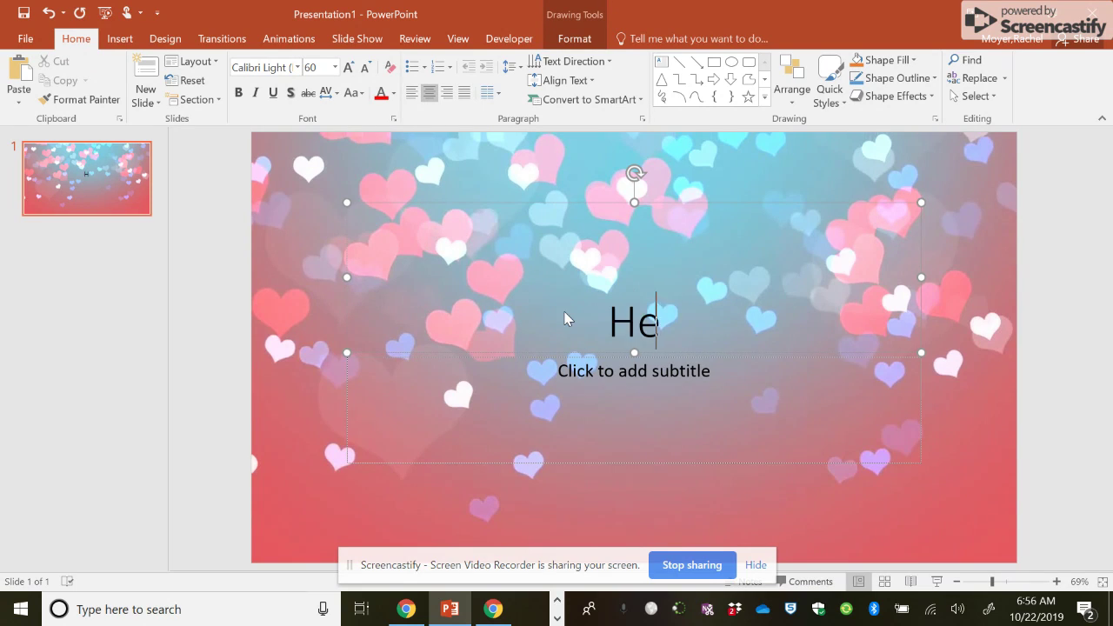
text(art Candy Grams)
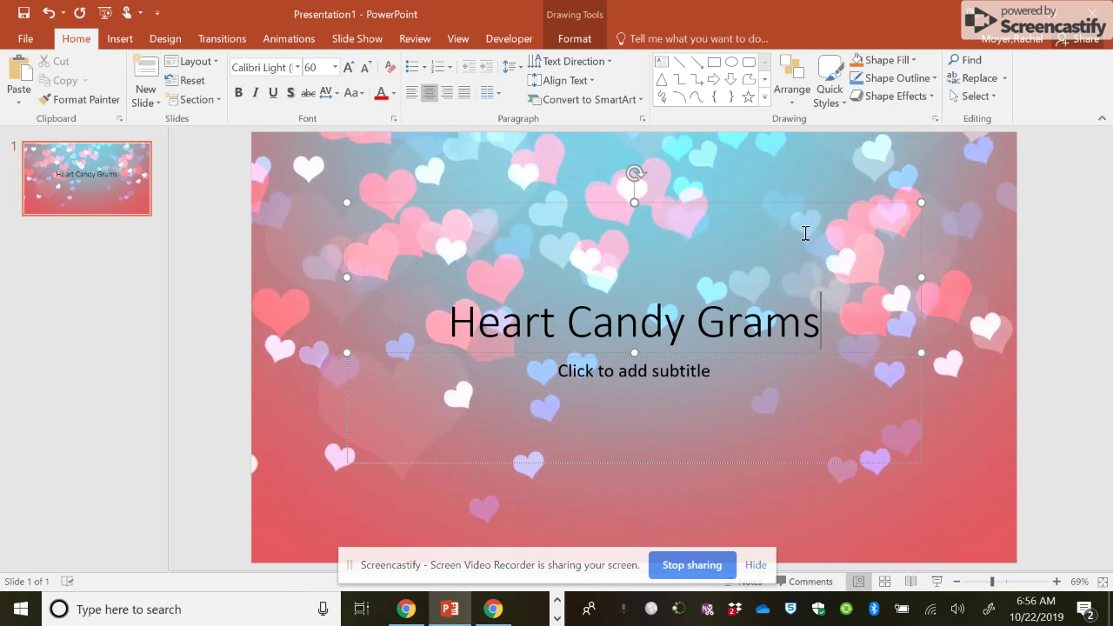
- Set the title's font to Bahnschrift Light at size 80 and move its text box up to the slide's upper edge
click(810, 201)
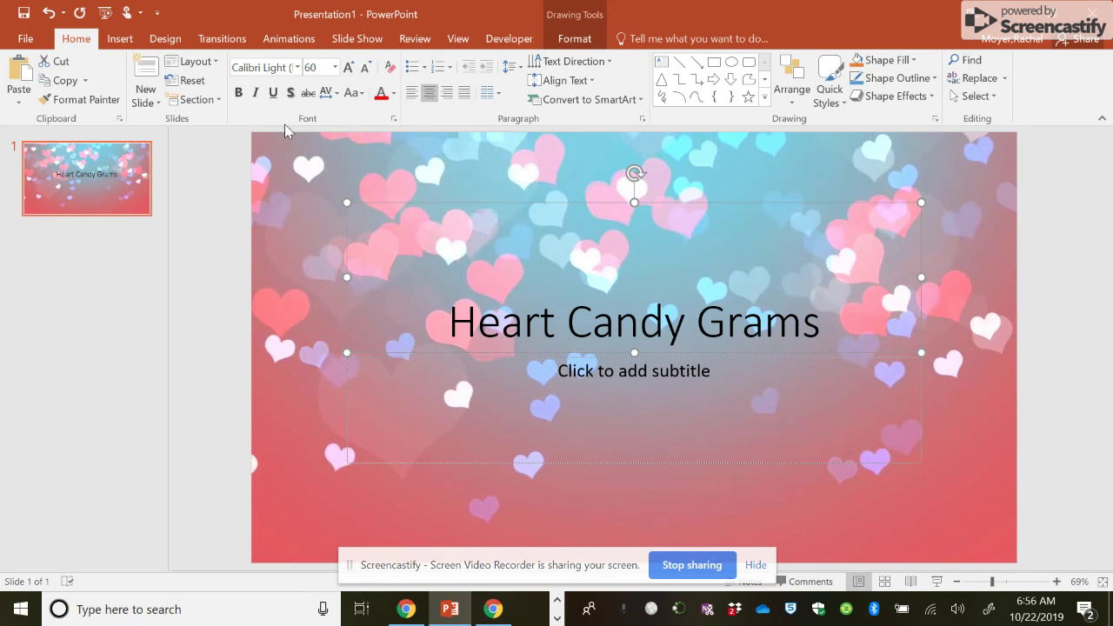
click(297, 68)
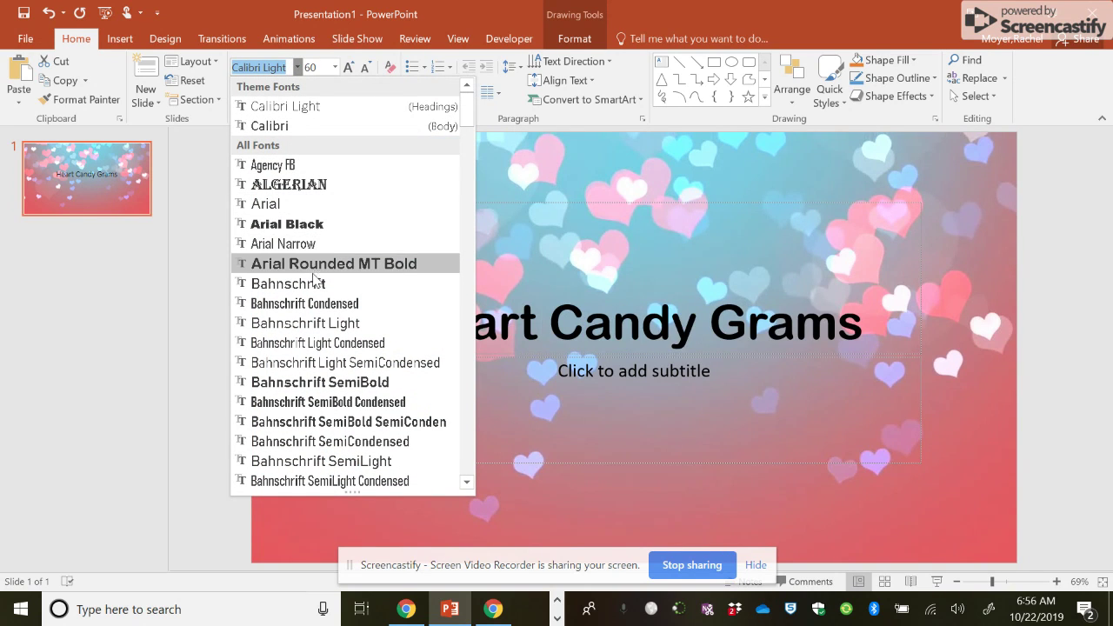
click(323, 324)
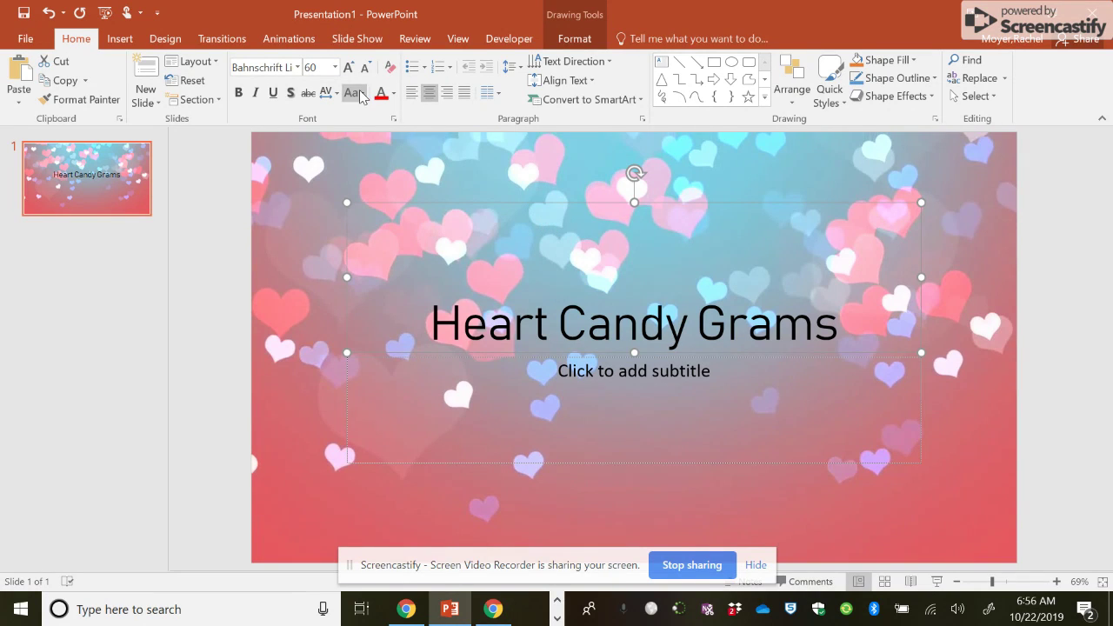
click(335, 67)
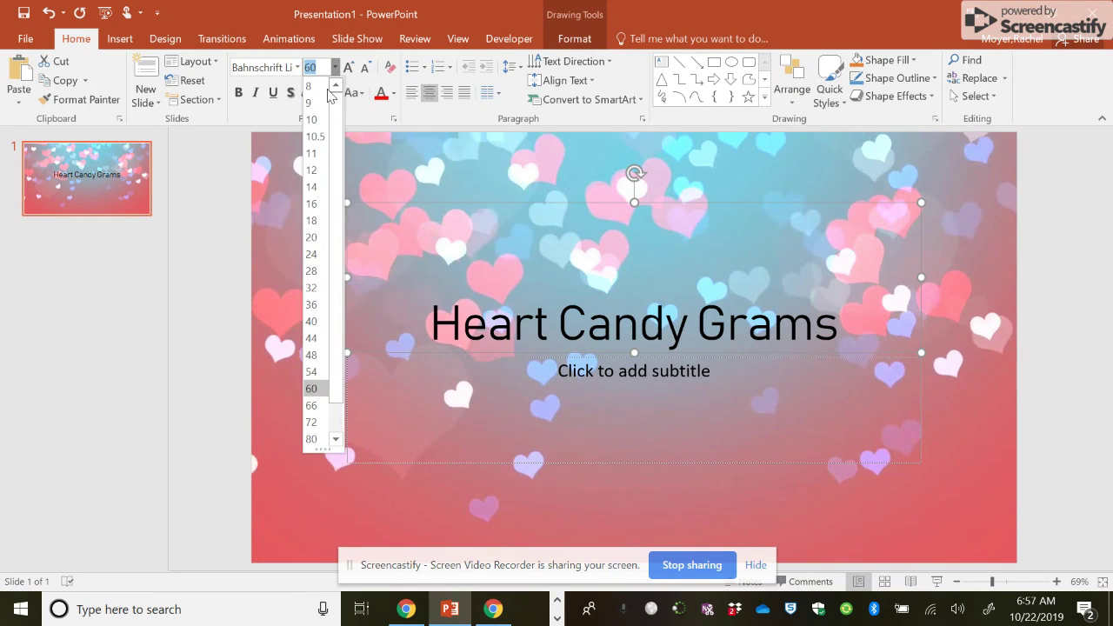
click(310, 439)
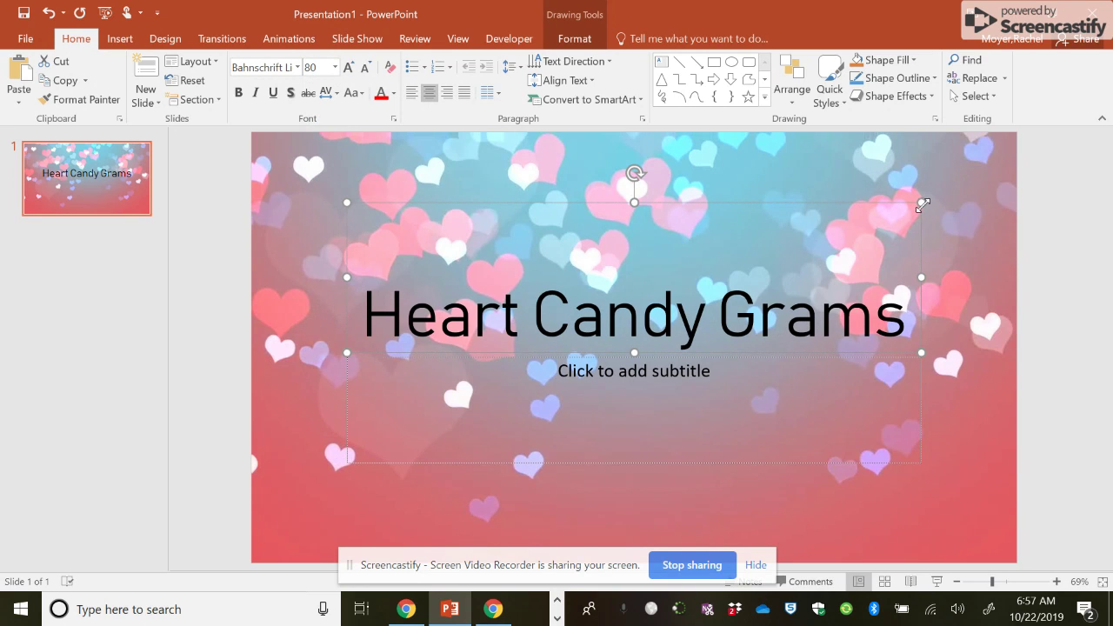
drag(901, 228, 869, 142)
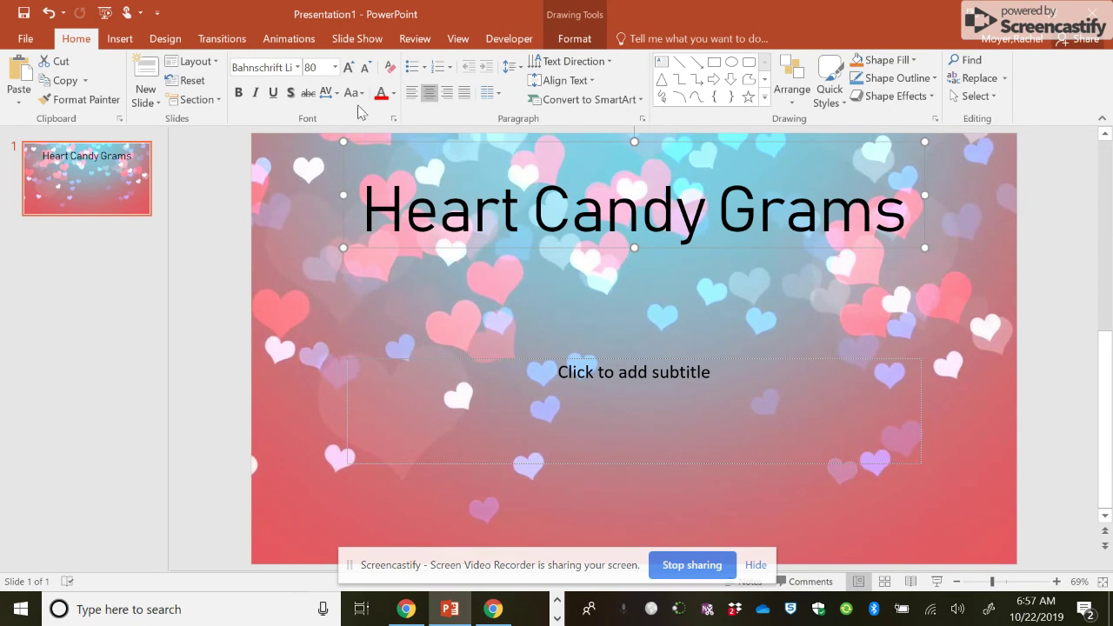
- Color the title text standard purple, and replace that with a custom blue of RGB 12, 153, 210
click(393, 94)
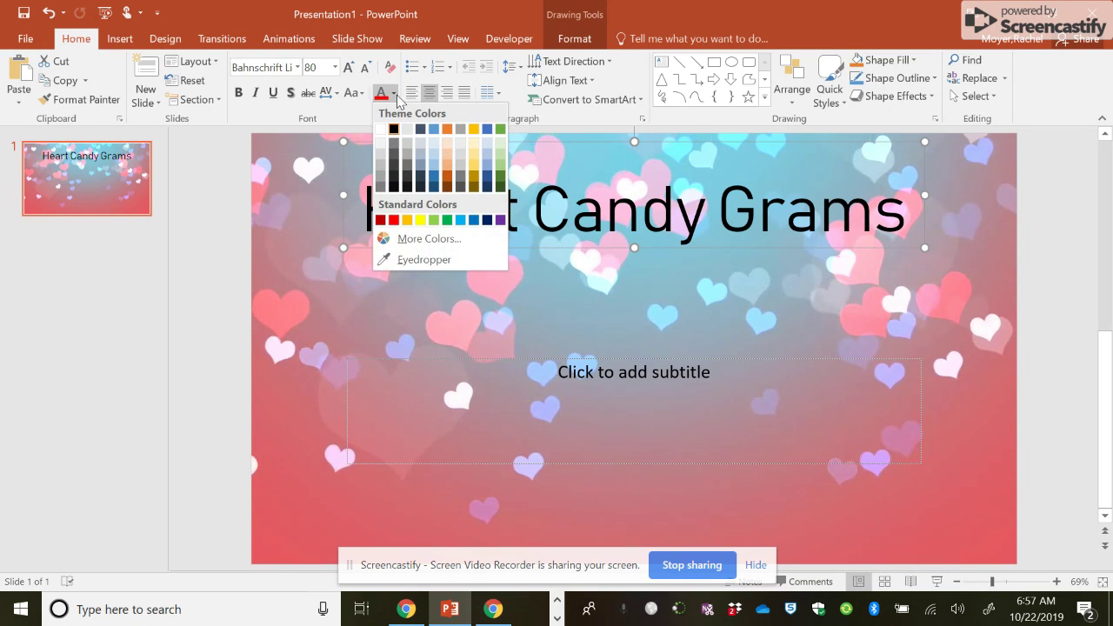
click(500, 220)
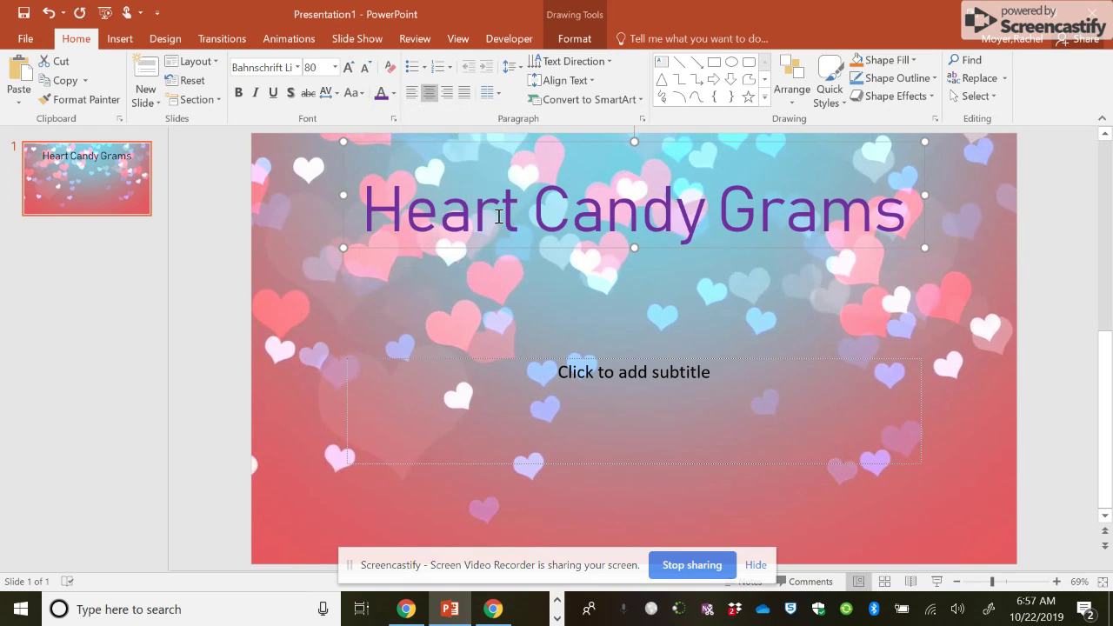
click(394, 97)
click(425, 239)
click(468, 186)
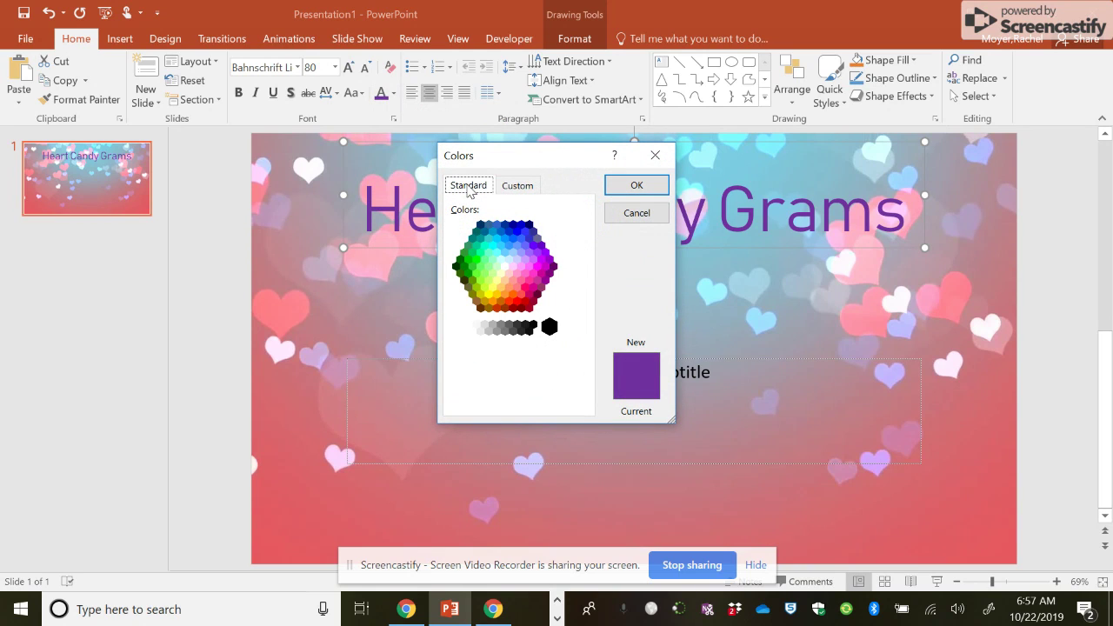
click(499, 272)
click(529, 287)
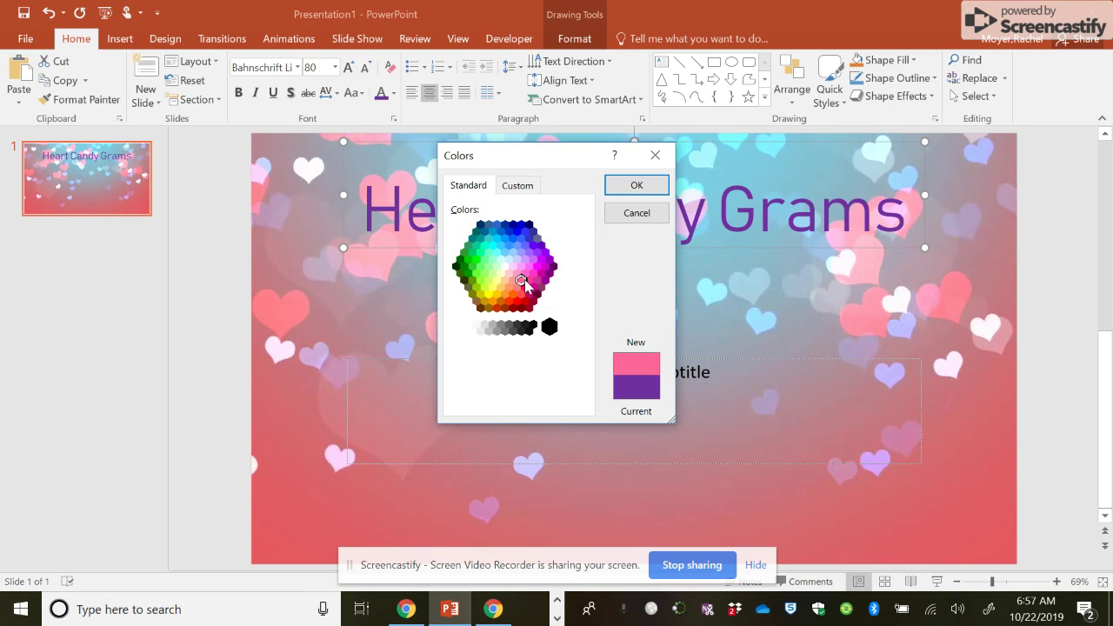
click(537, 186)
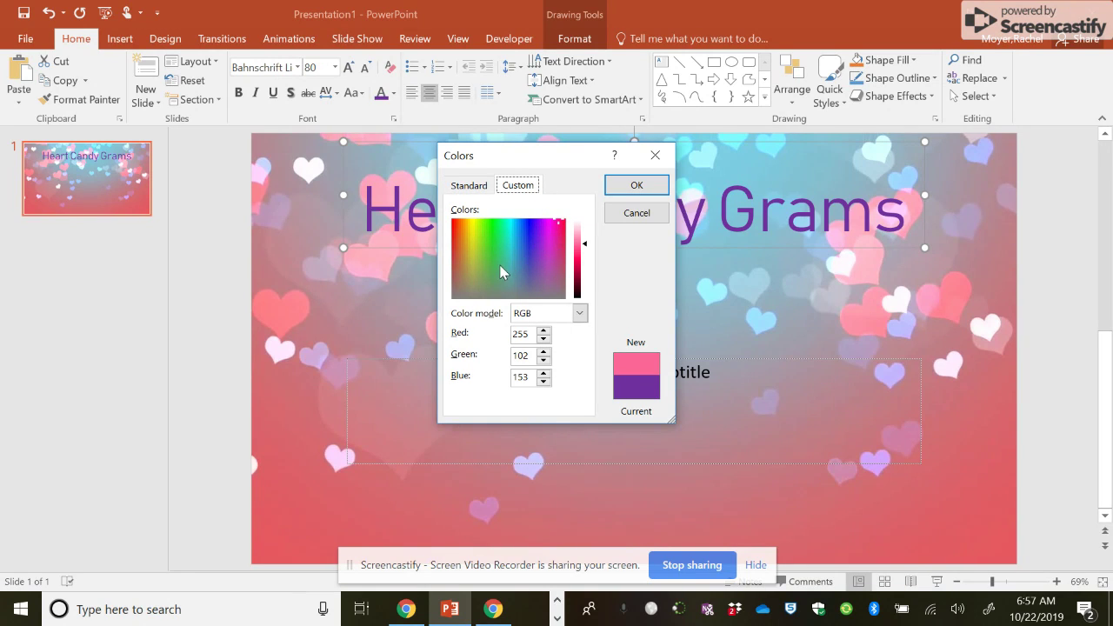
click(514, 227)
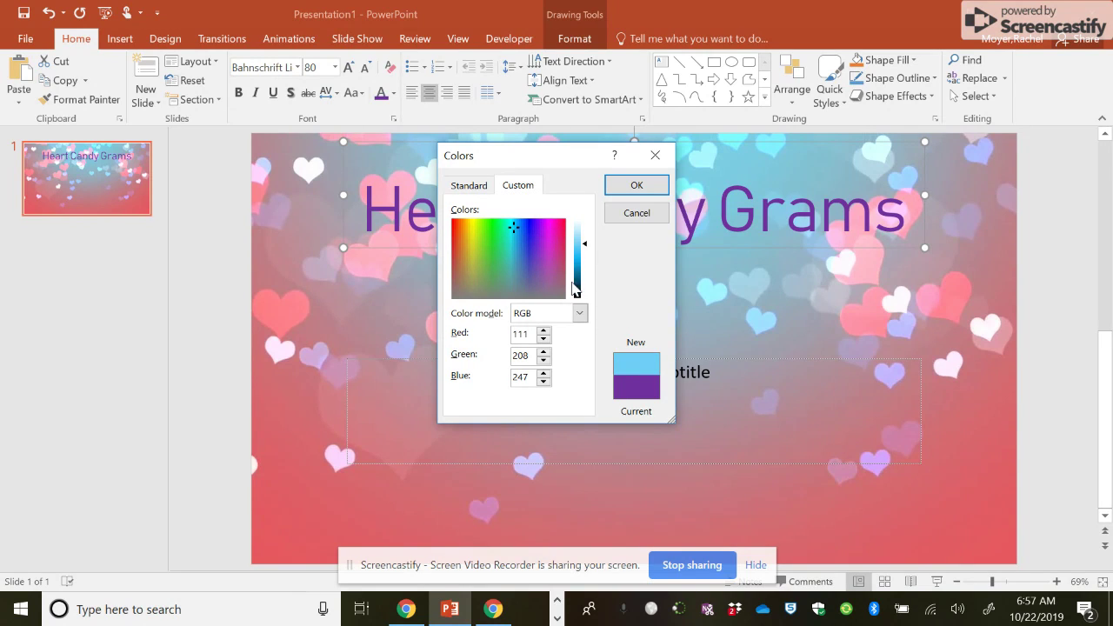
drag(584, 249, 588, 266)
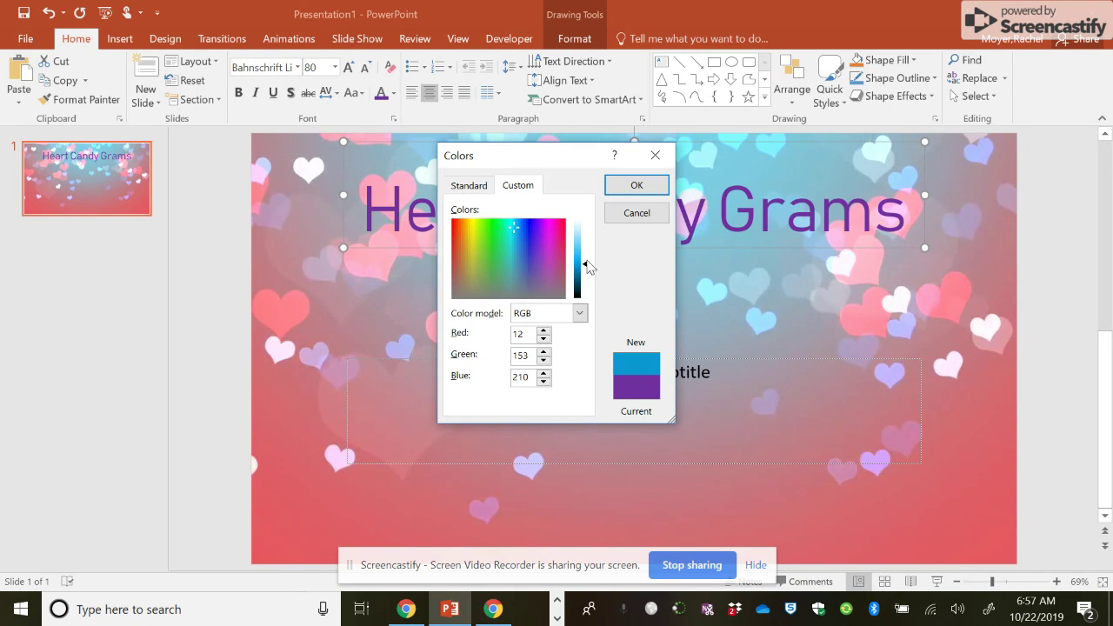
click(633, 185)
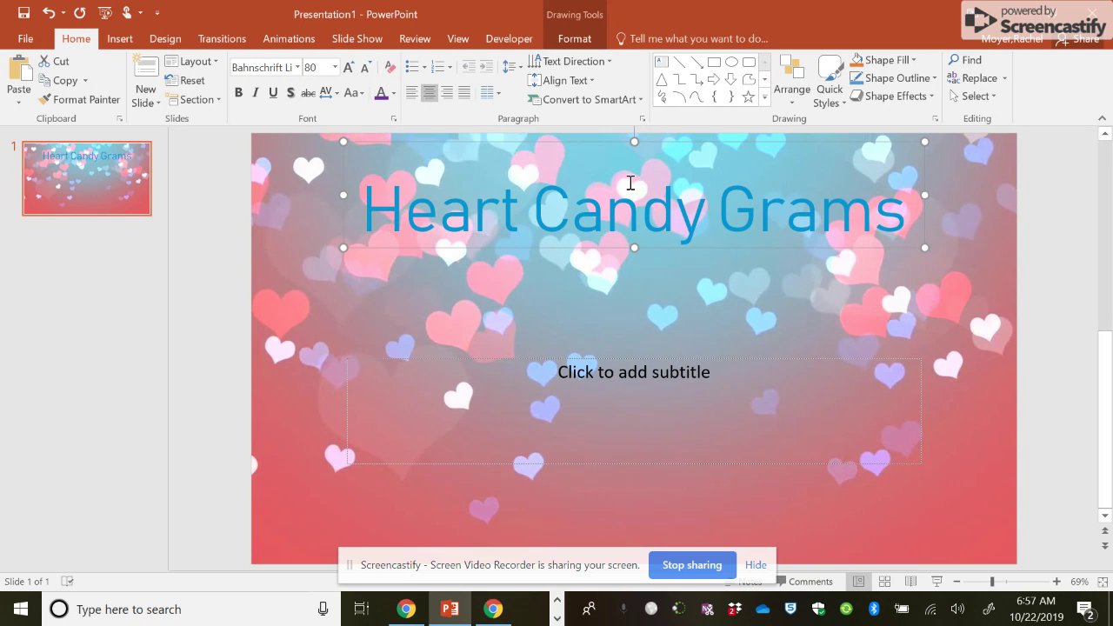
- Change the title text to a custom green of RGB 7, 215, 136
click(393, 93)
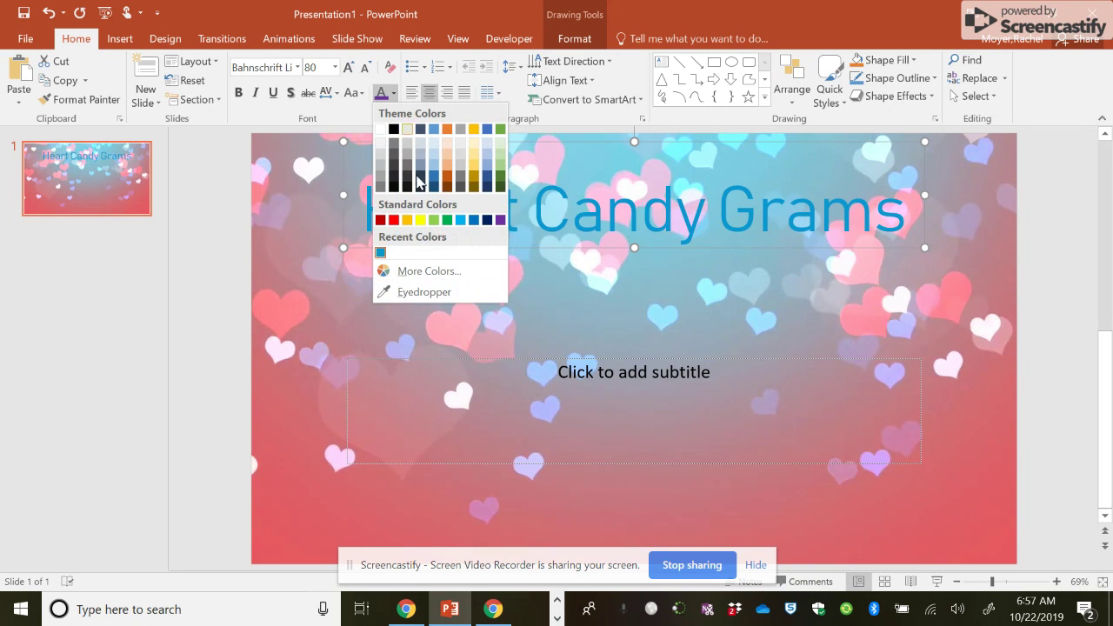
click(411, 273)
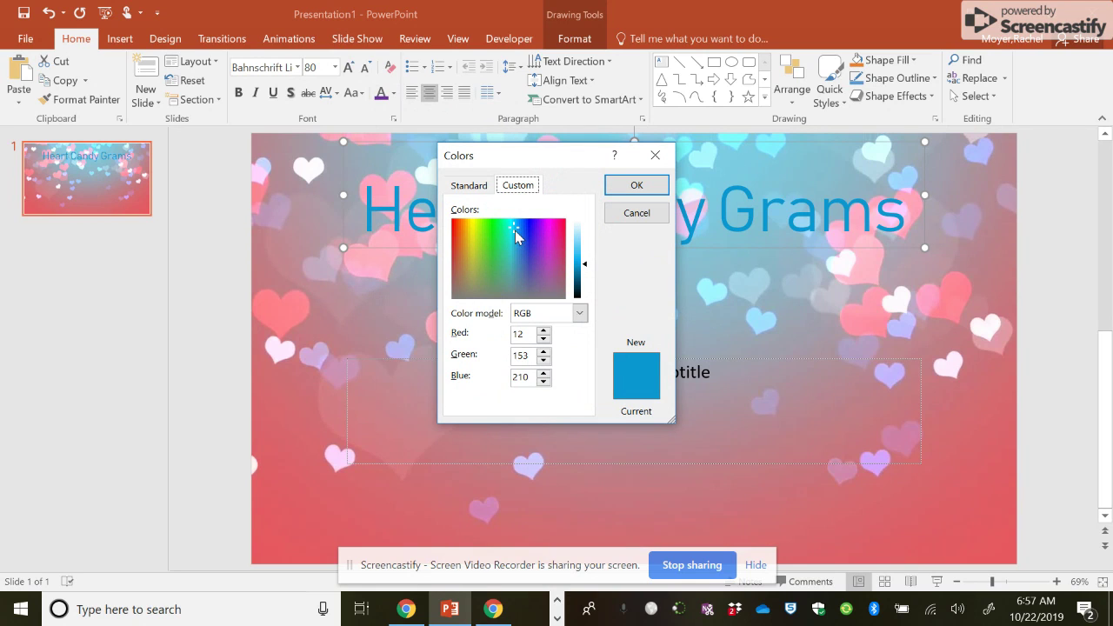
drag(514, 233, 501, 227)
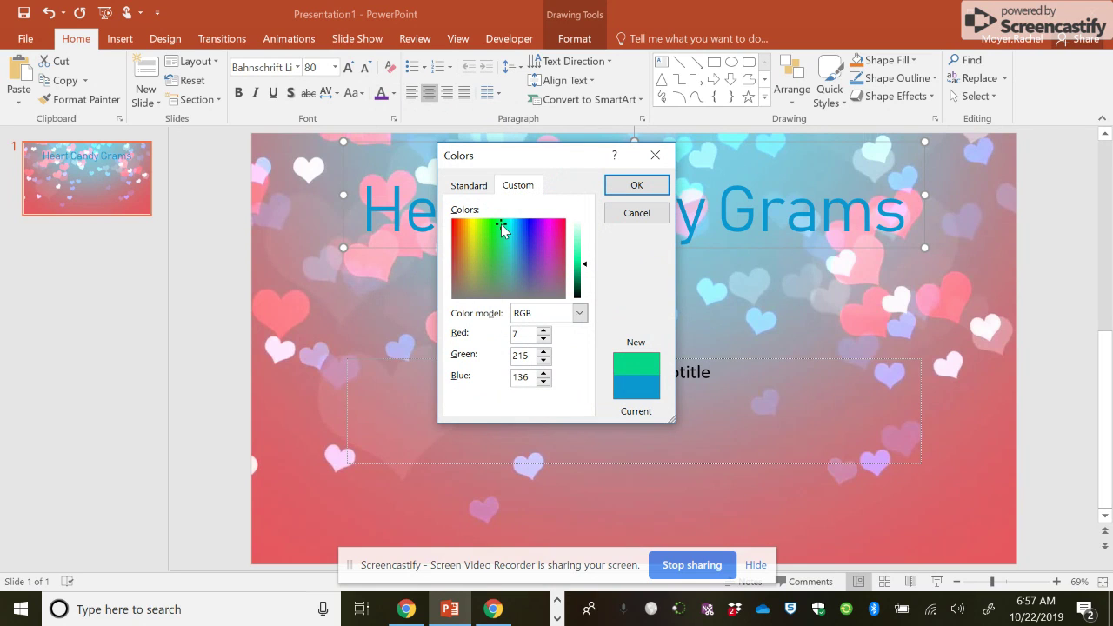
click(636, 185)
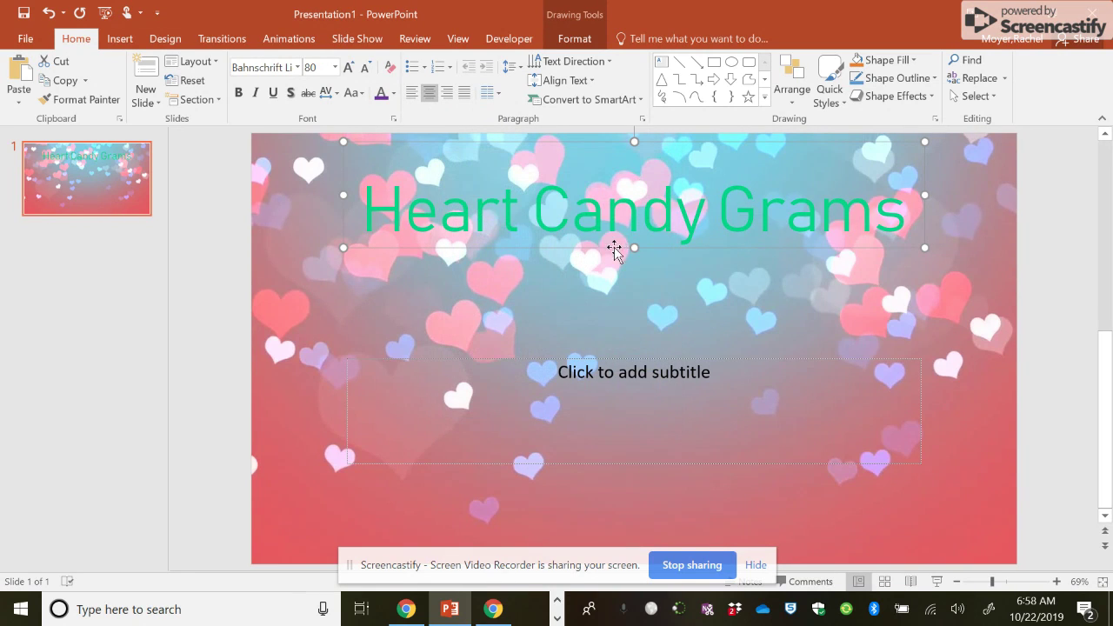
- Change the title text to a custom purple of RGB 111, 54, 168
click(393, 94)
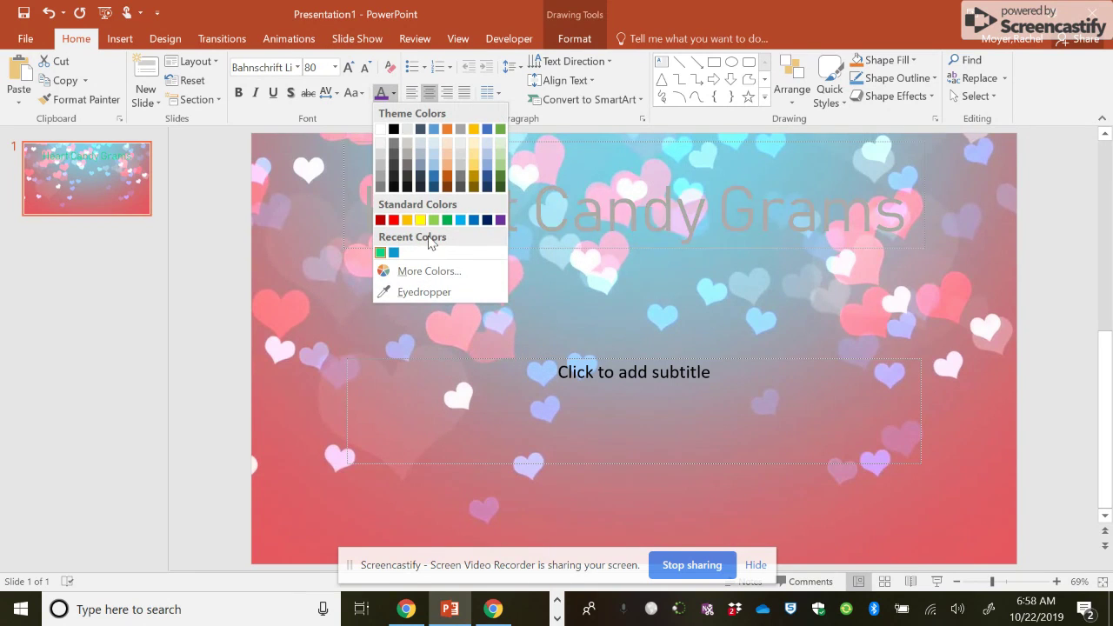
click(427, 271)
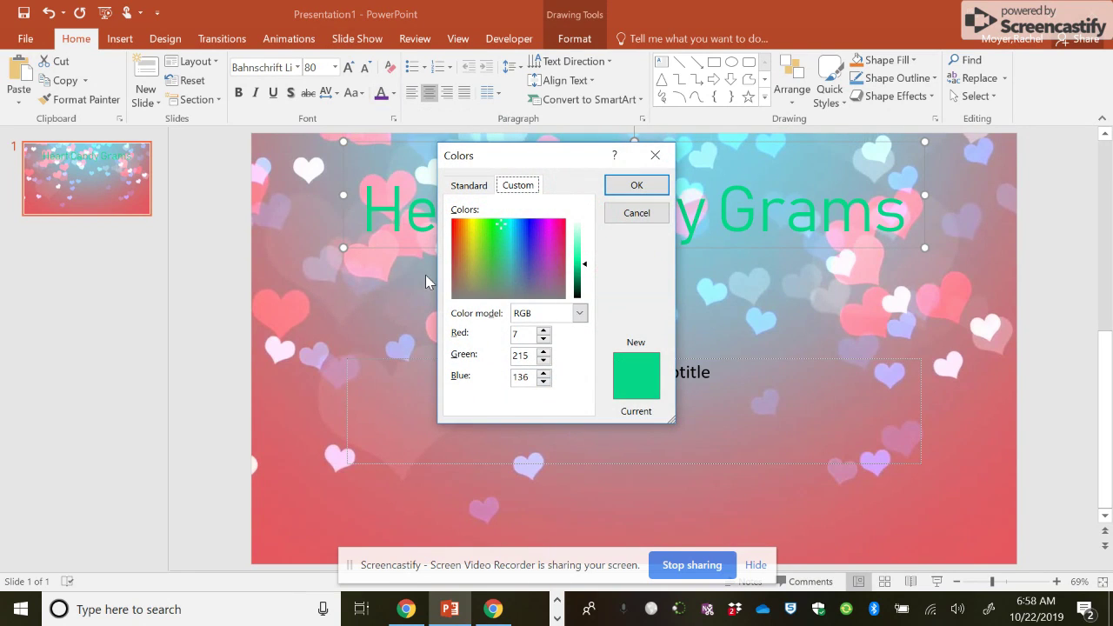
click(537, 258)
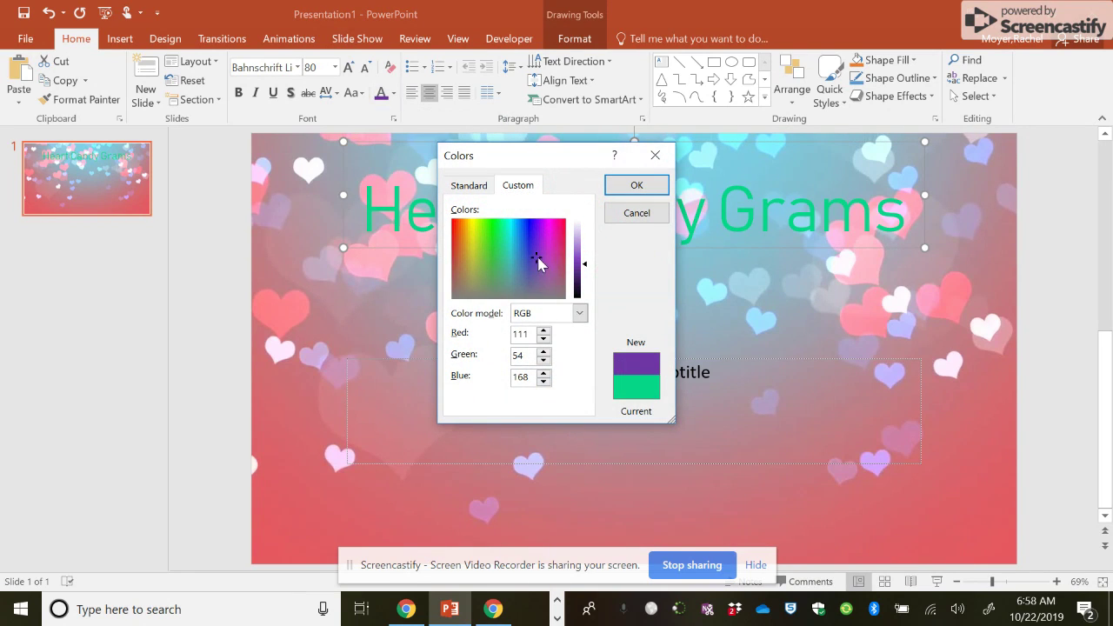
click(628, 185)
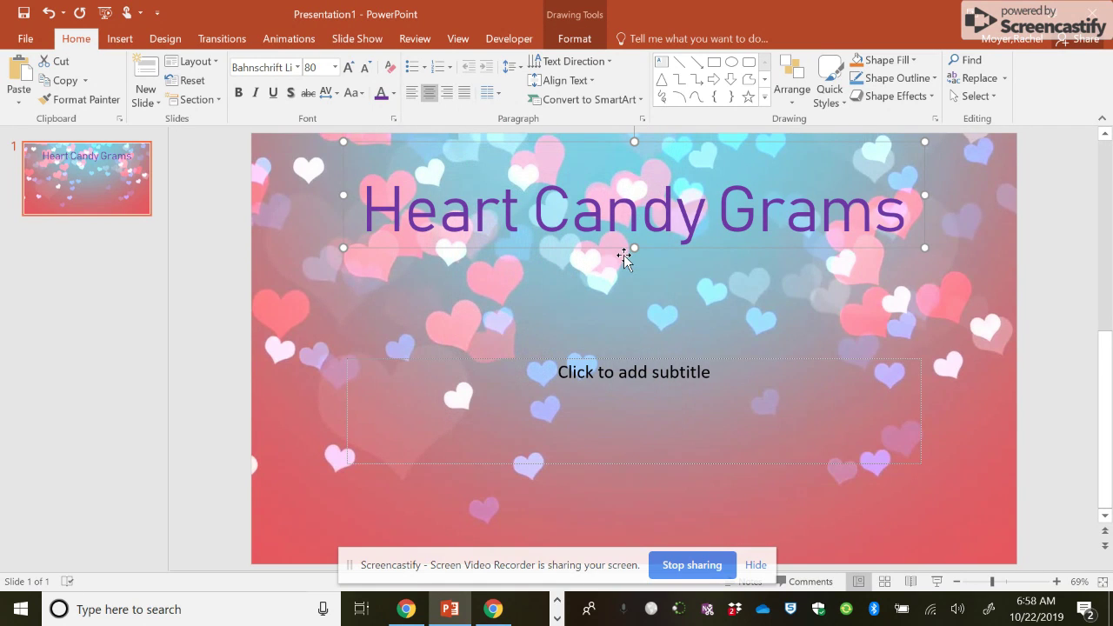
- Delete the empty subtitle placeholder below the title
click(650, 331)
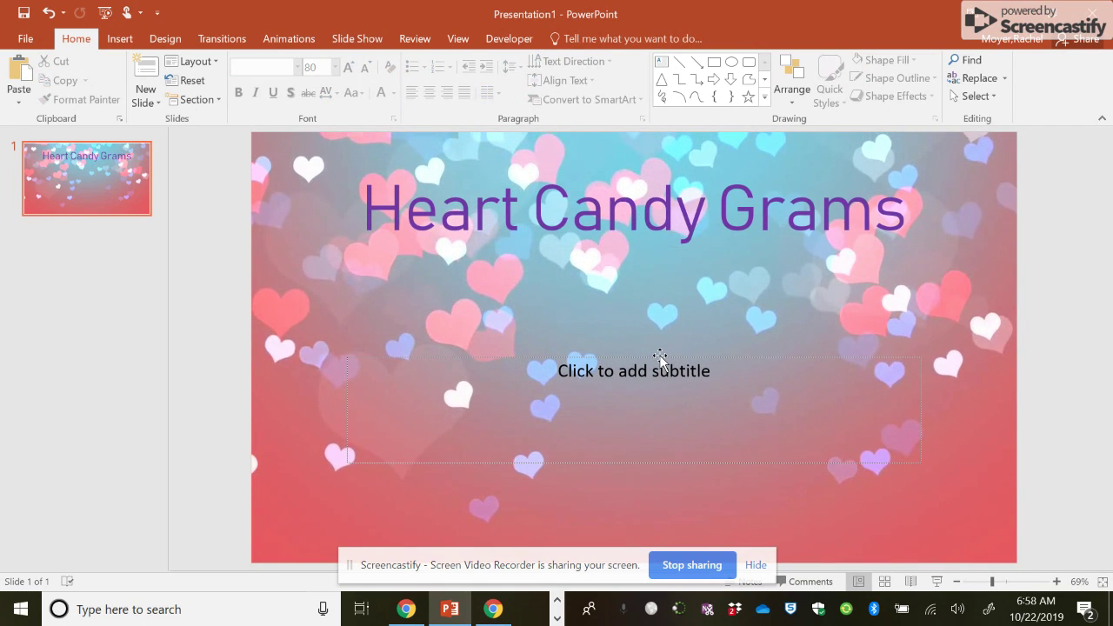
click(660, 357)
key(Delete)
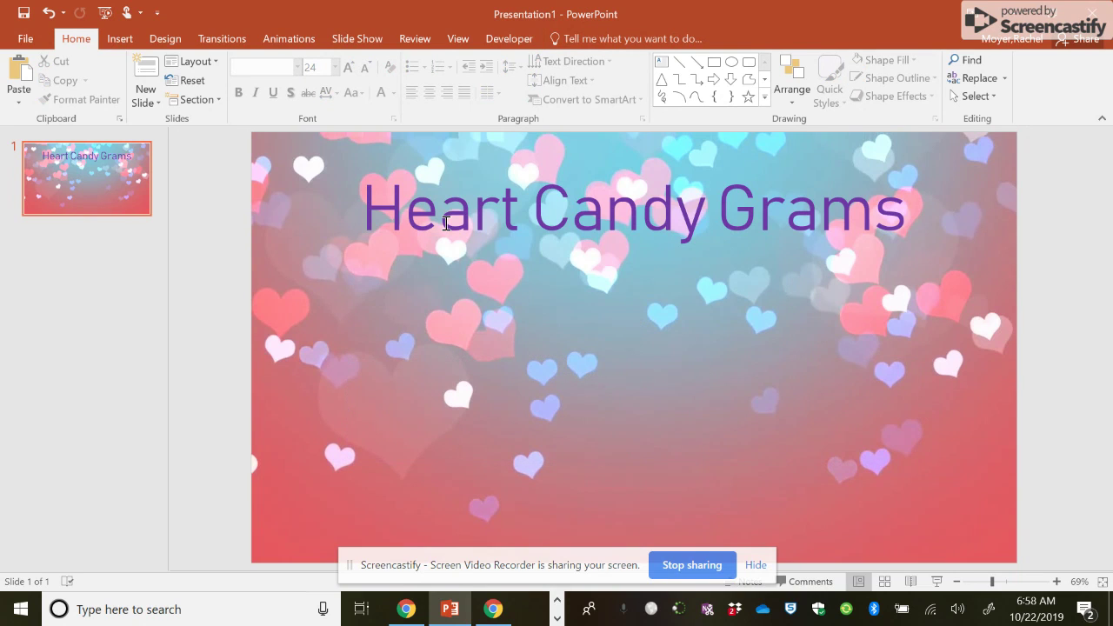
- Insert WordArt in the dark blue diagonal-striped style with the text "Candy Grams"
click(119, 41)
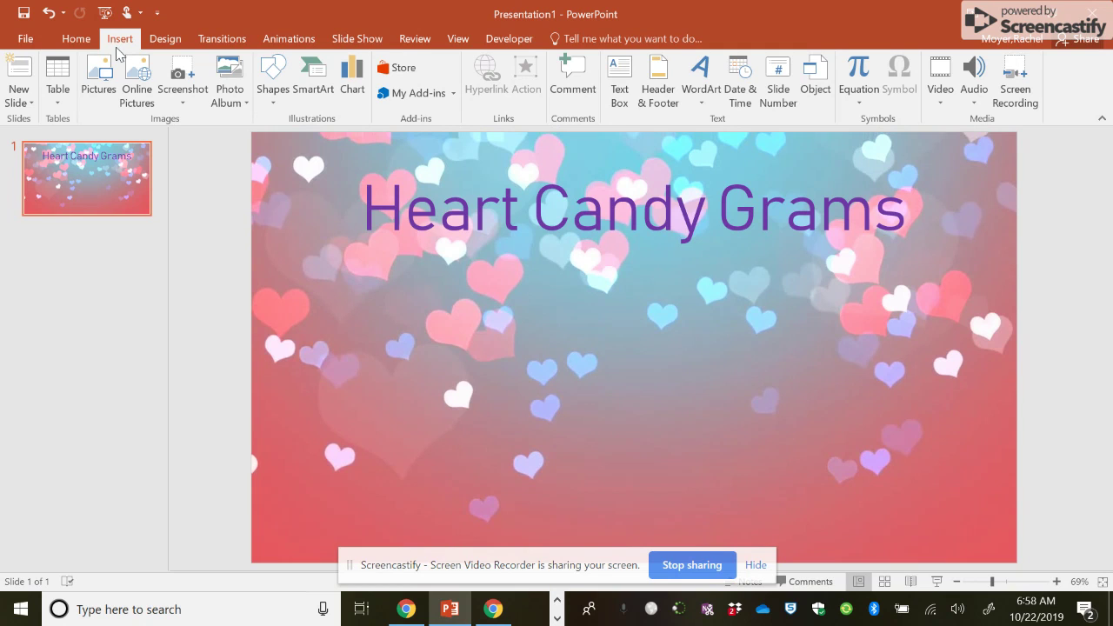
click(704, 105)
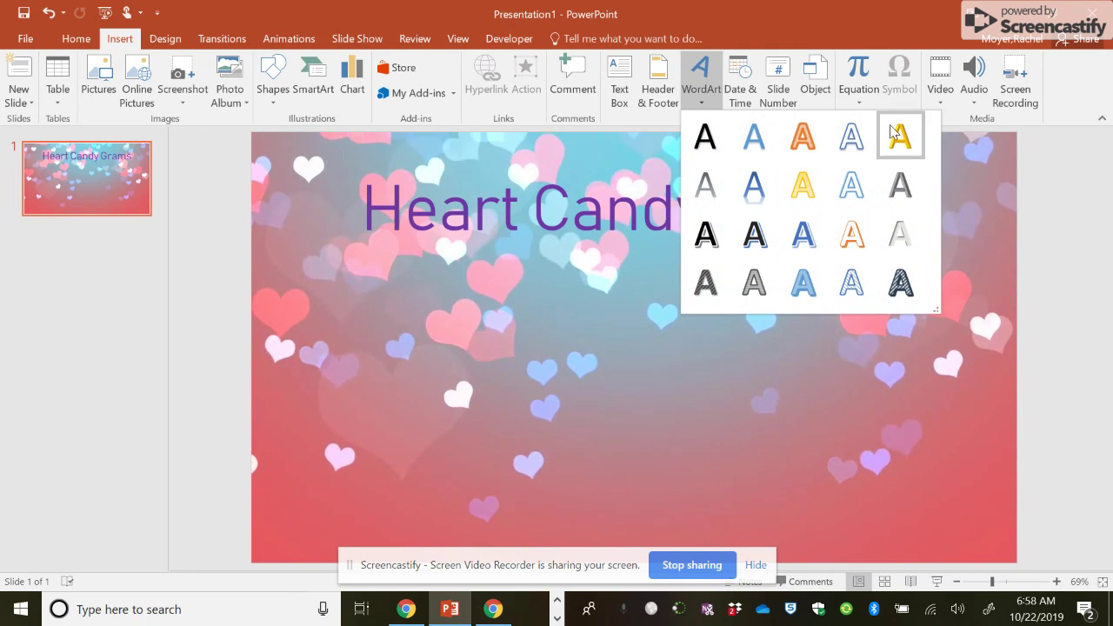
click(902, 280)
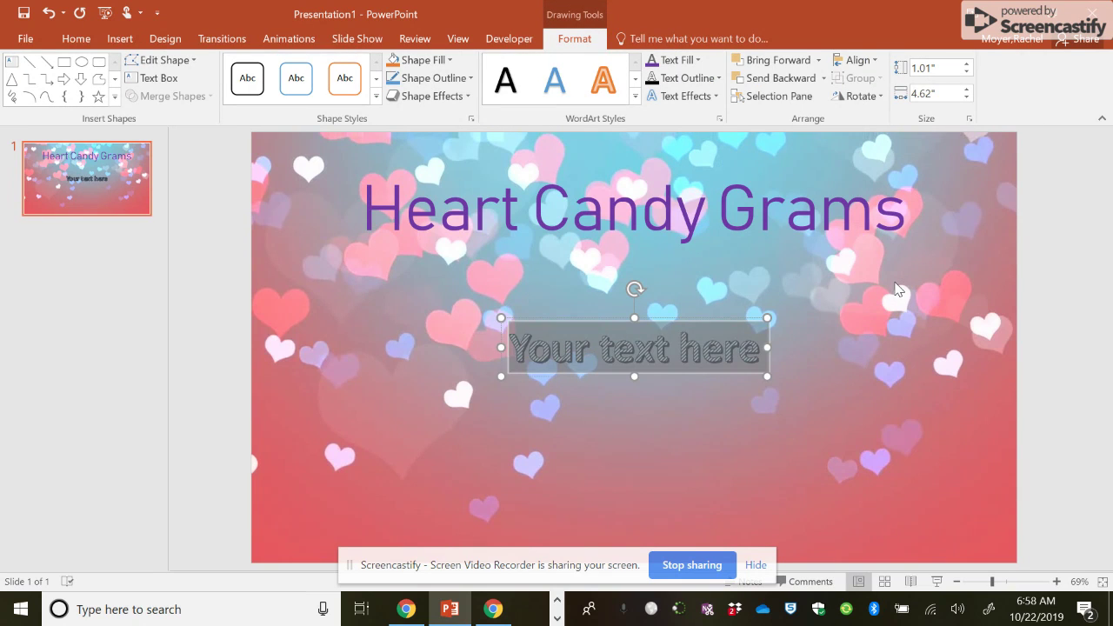
text(Candy Grams)
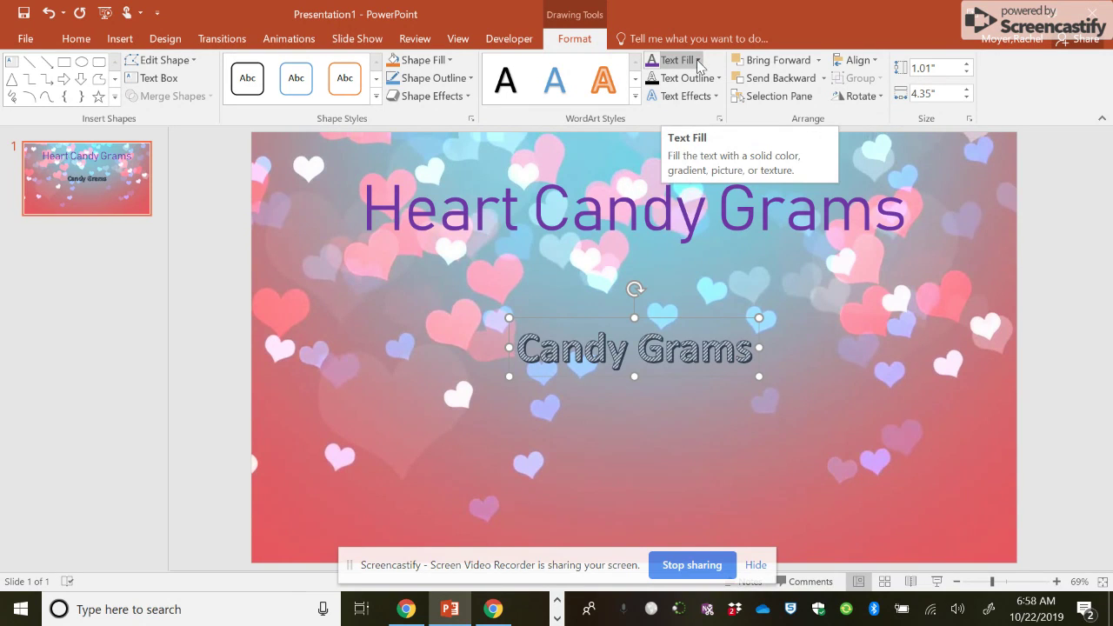
- Give the "Candy Grams" WordArt the recently used purple as text fill and standard green as text outline
click(698, 61)
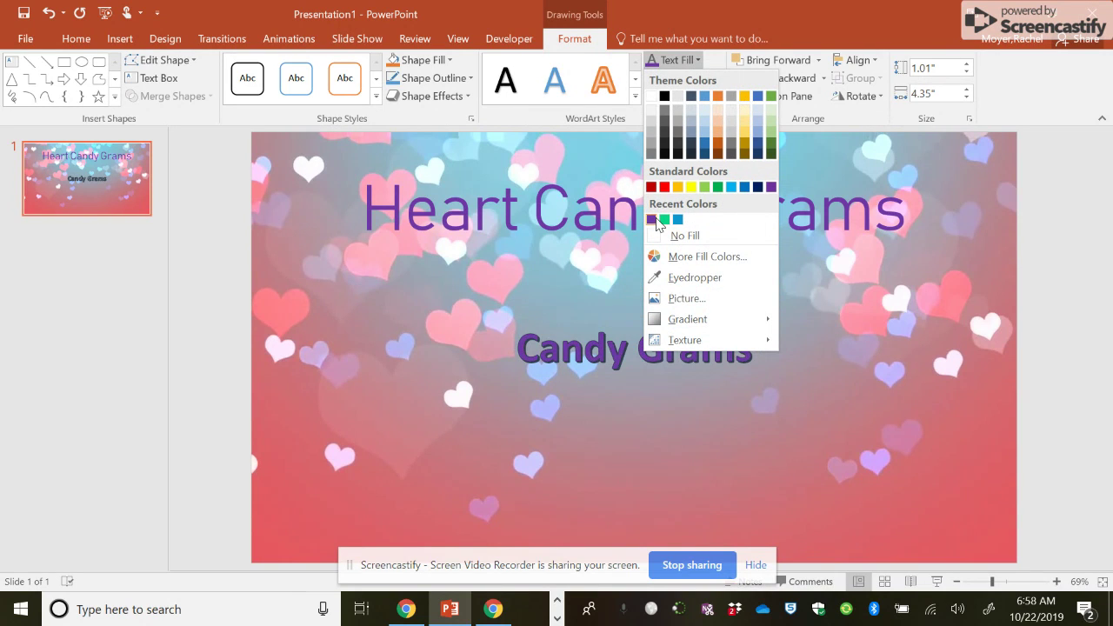
click(654, 220)
click(718, 78)
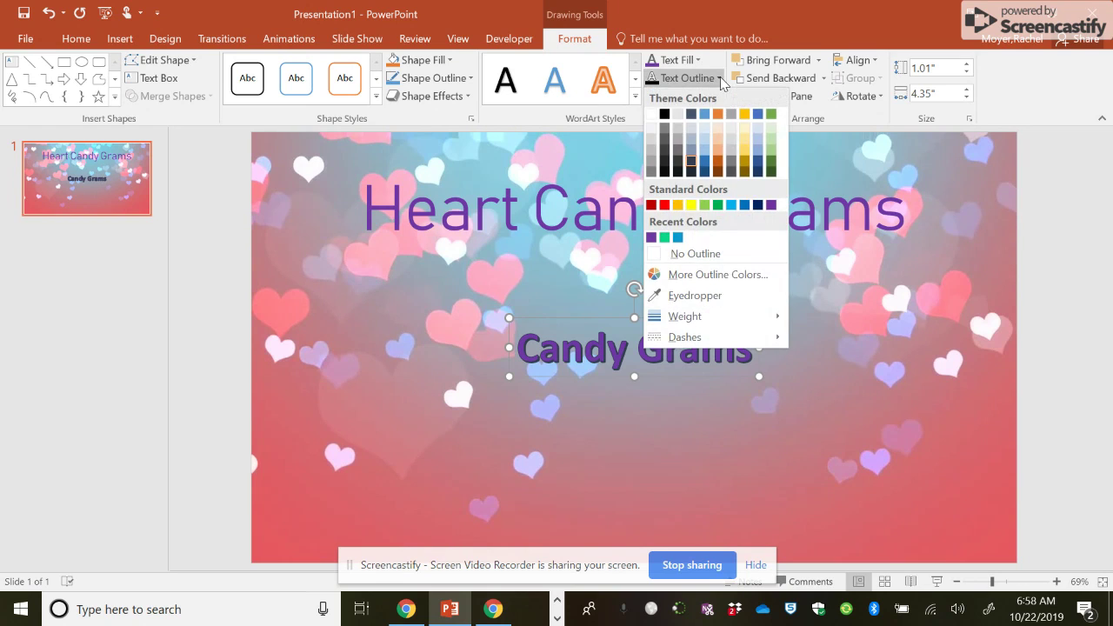
click(719, 205)
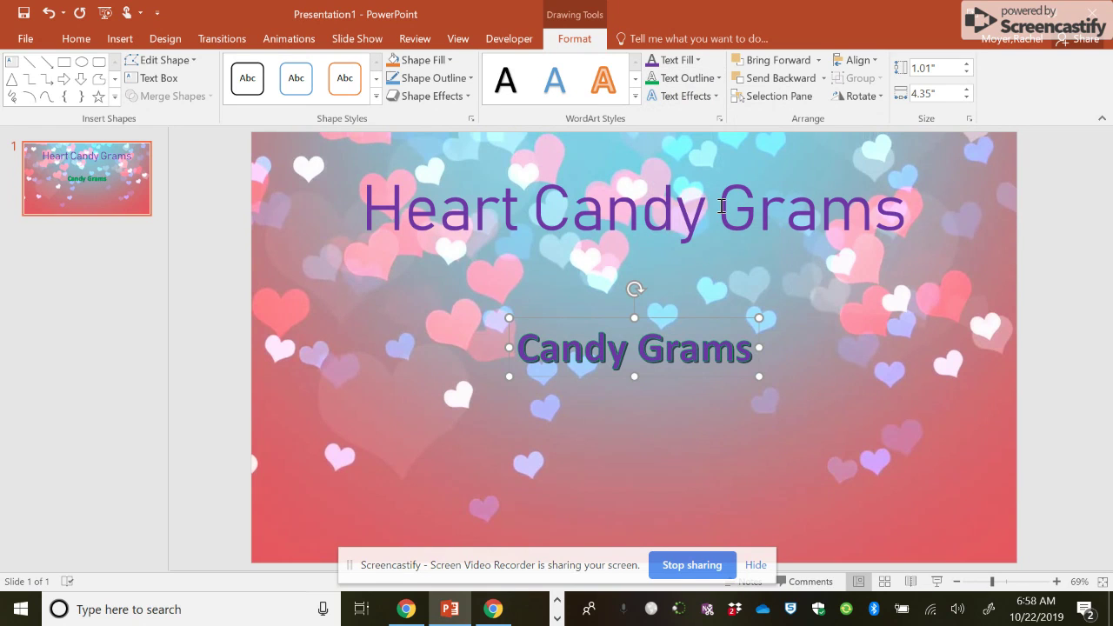
click(716, 97)
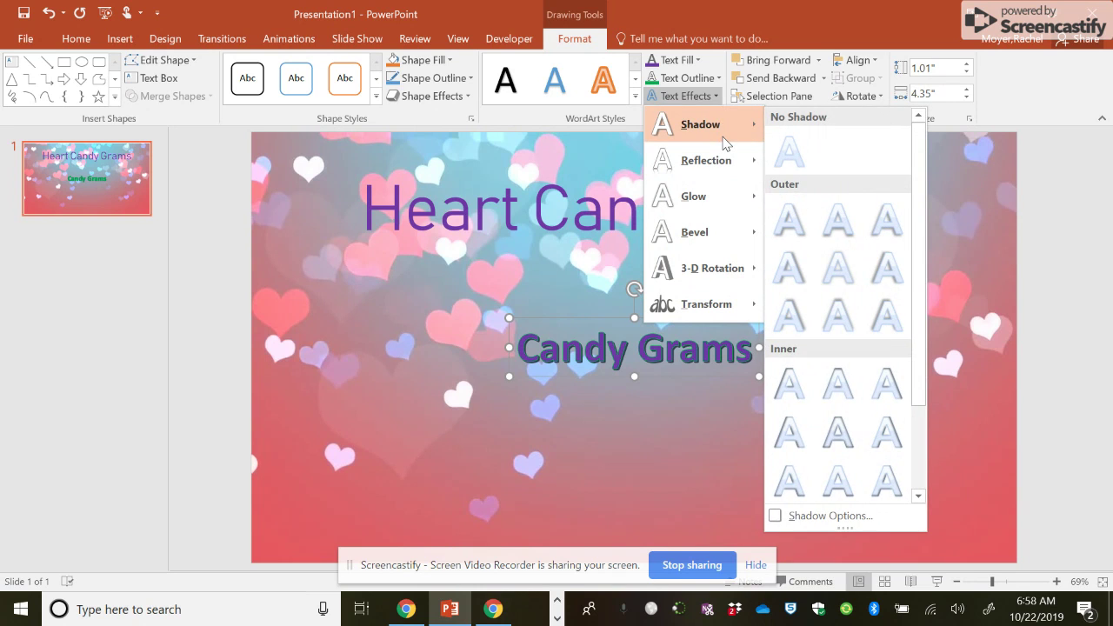
mouse_move(729, 174)
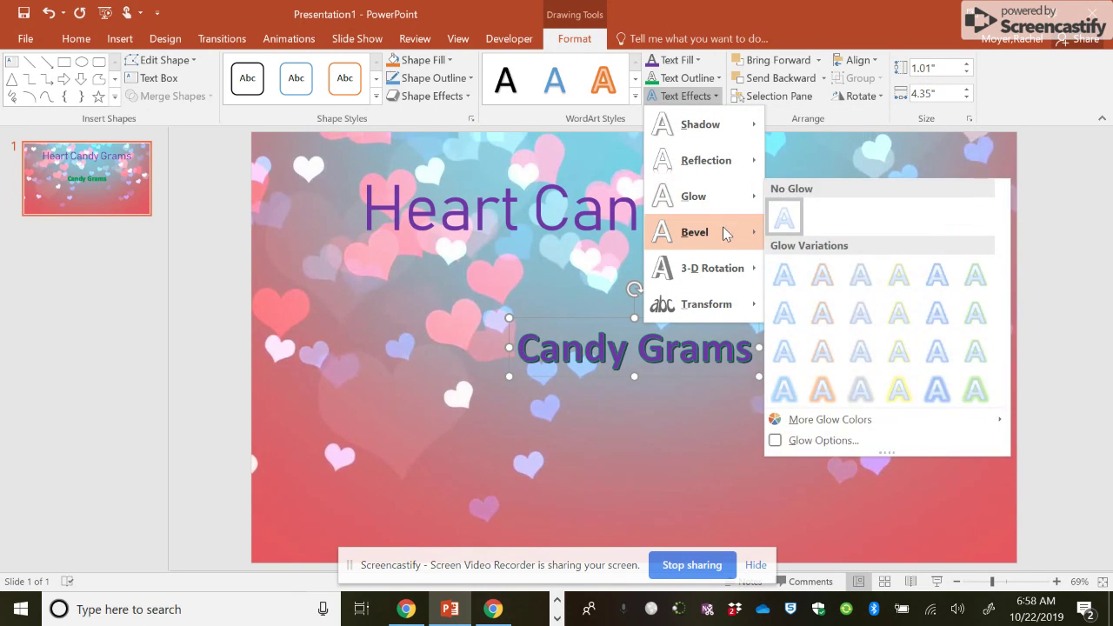
mouse_move(732, 301)
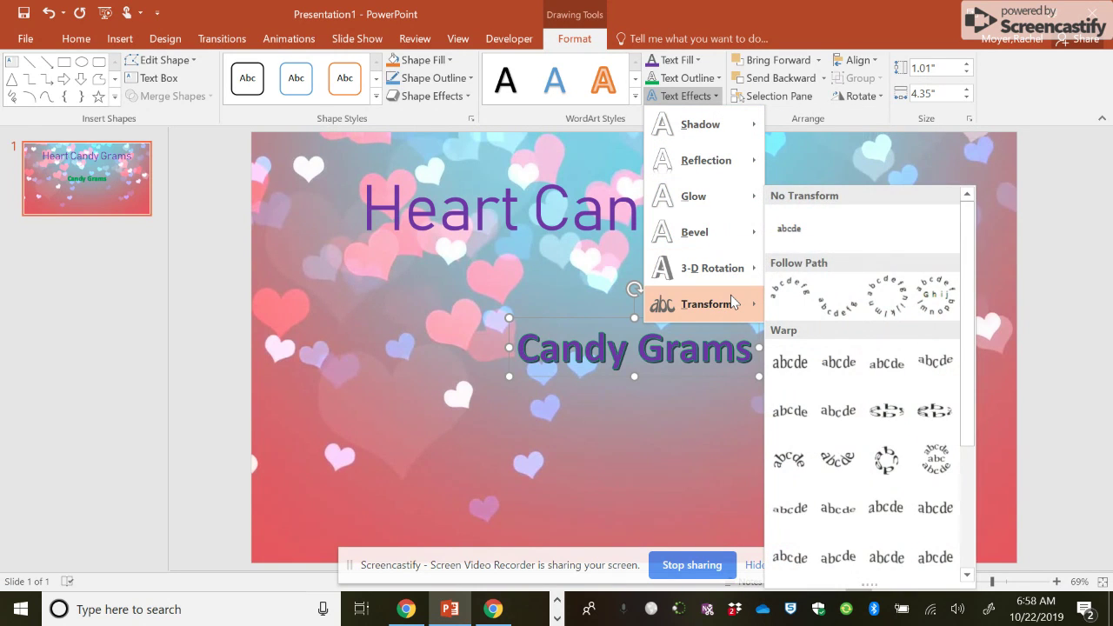
click(262, 275)
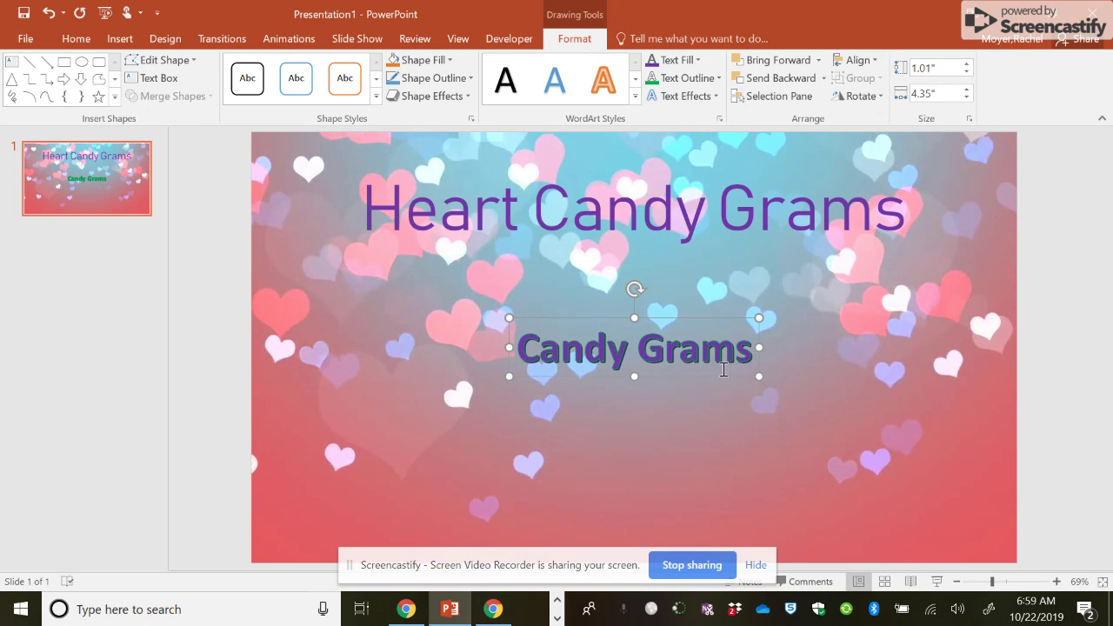
- Insert a text box about 3.8" wide beside the "Candy Grams" WordArt, containing the text "Candy for sale"
click(126, 41)
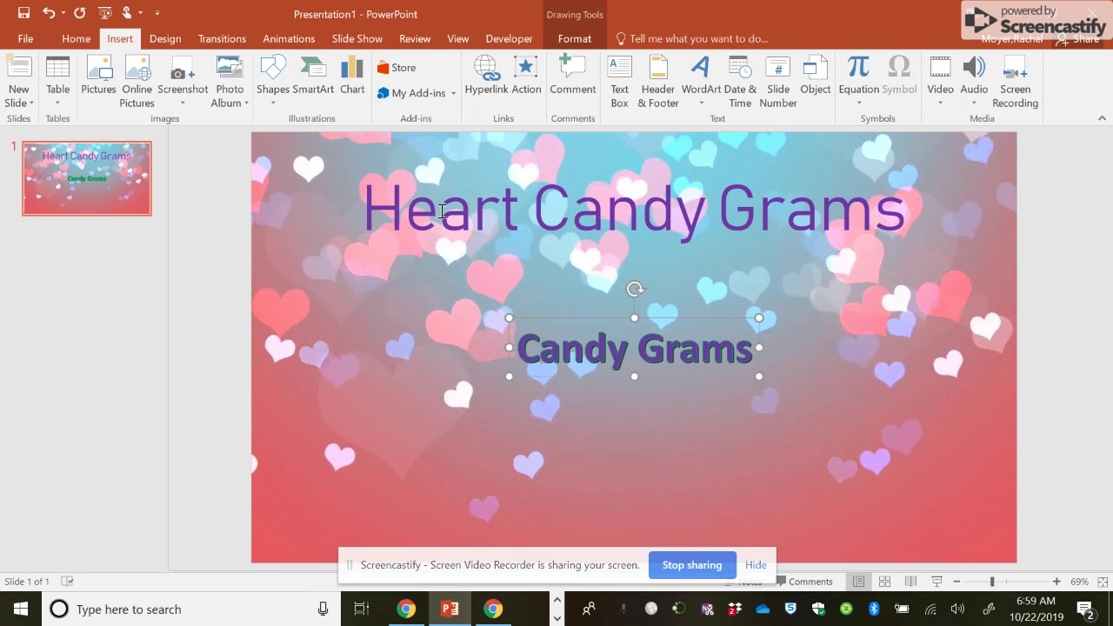
click(626, 80)
drag(283, 306, 503, 485)
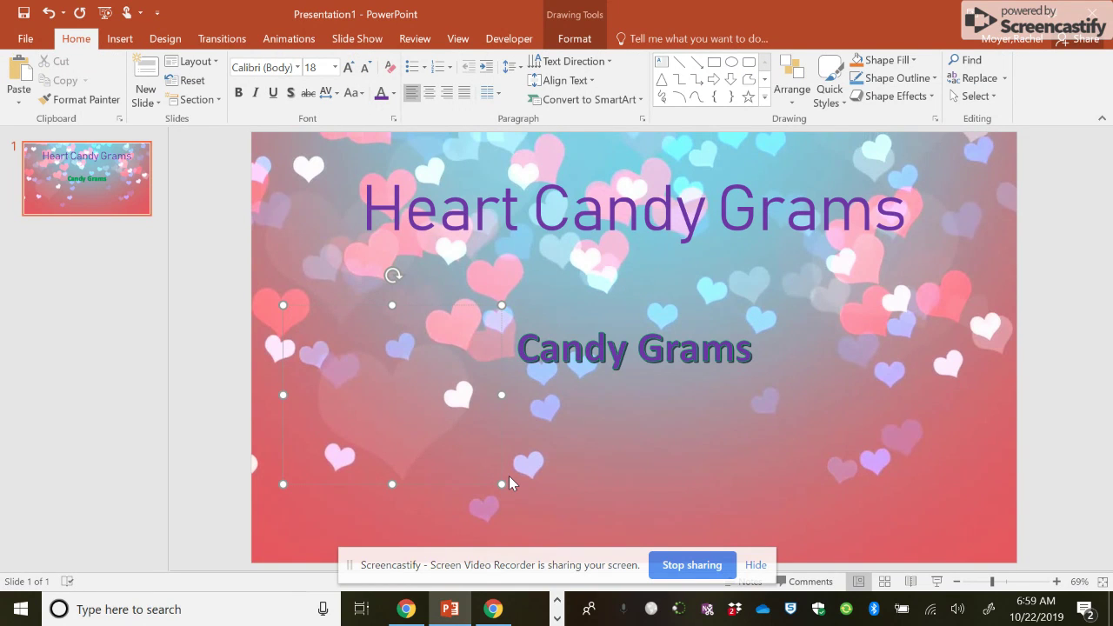
text(Candy for sale)
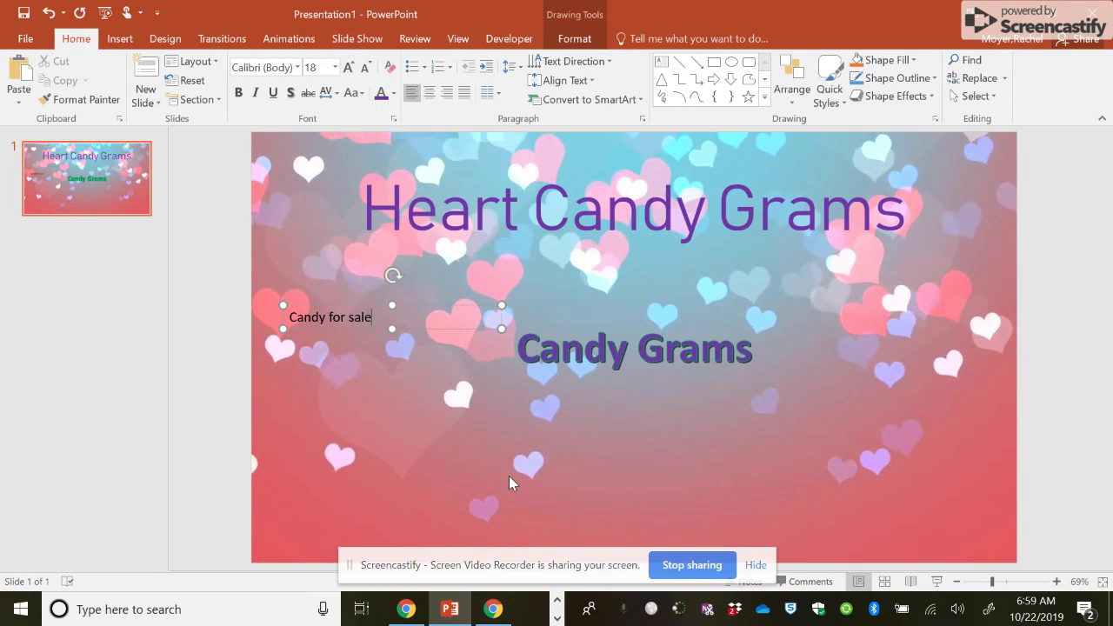
click(508, 476)
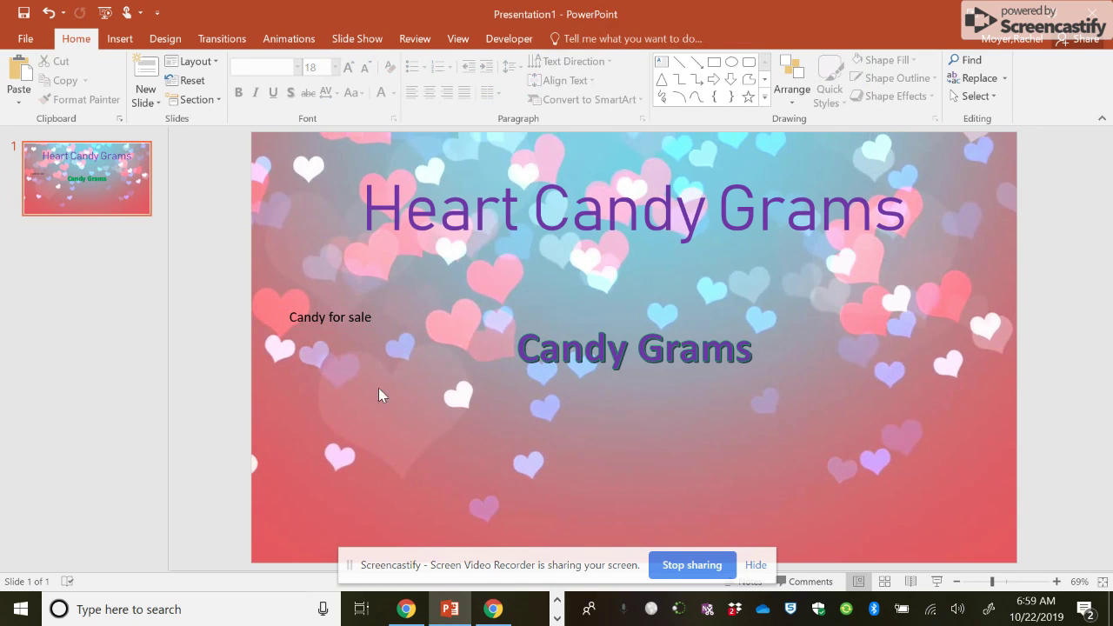
- Change the font color of the "Candy for sale" text to the last used purple
click(366, 323)
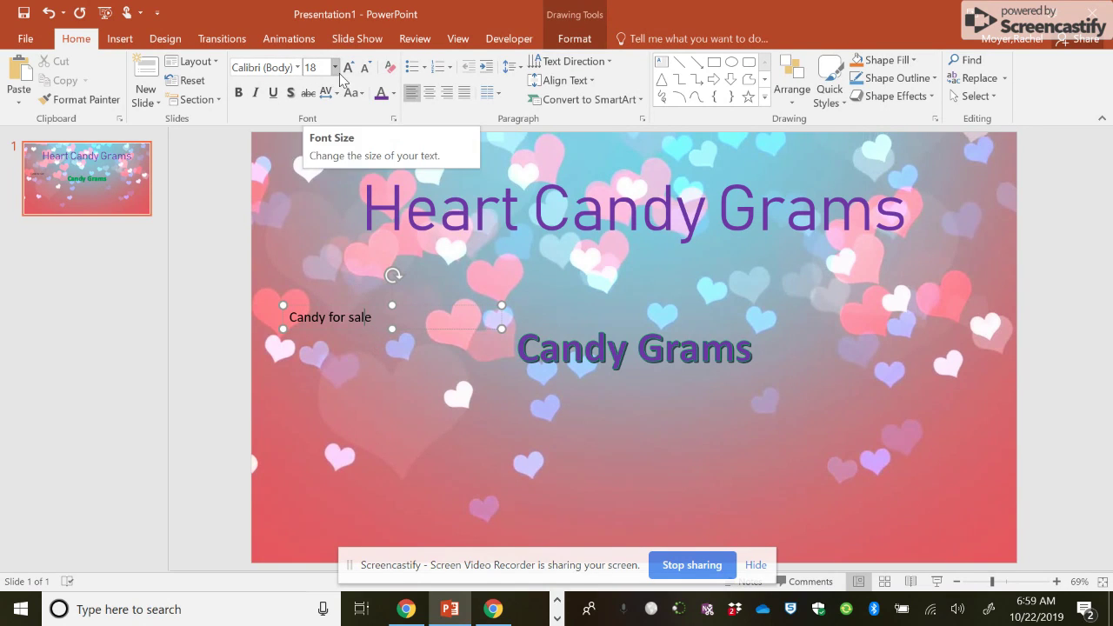
click(453, 305)
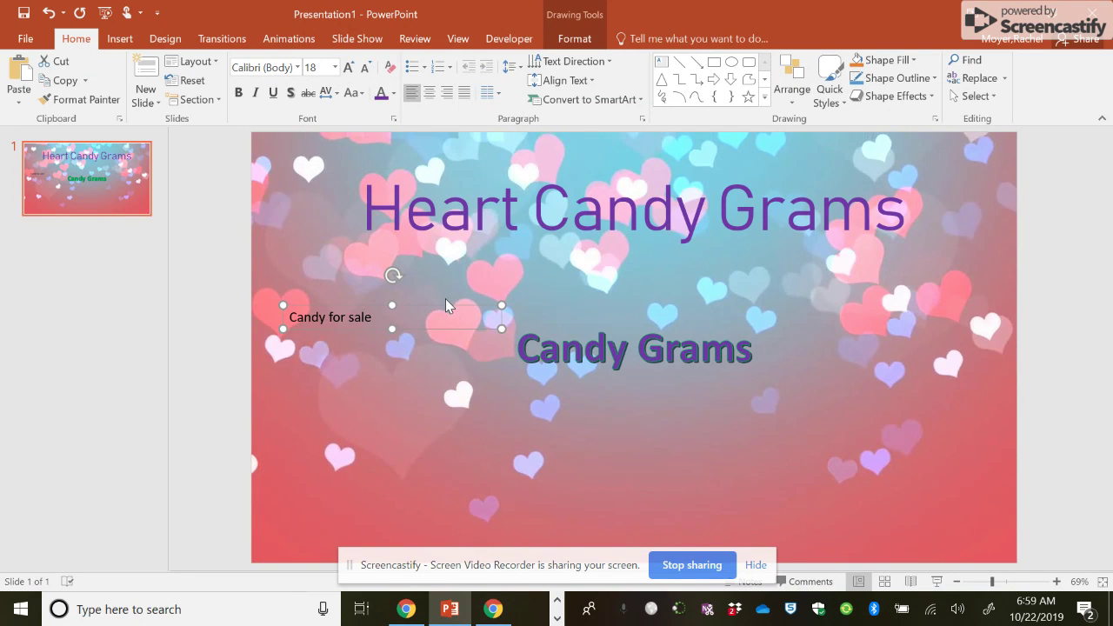
click(578, 41)
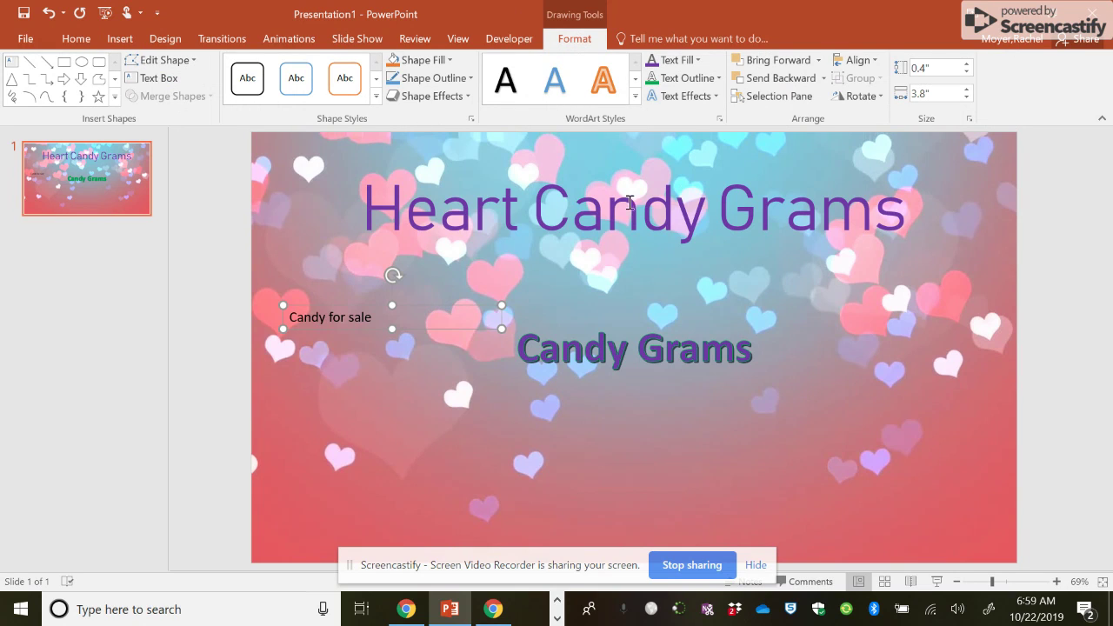
click(76, 38)
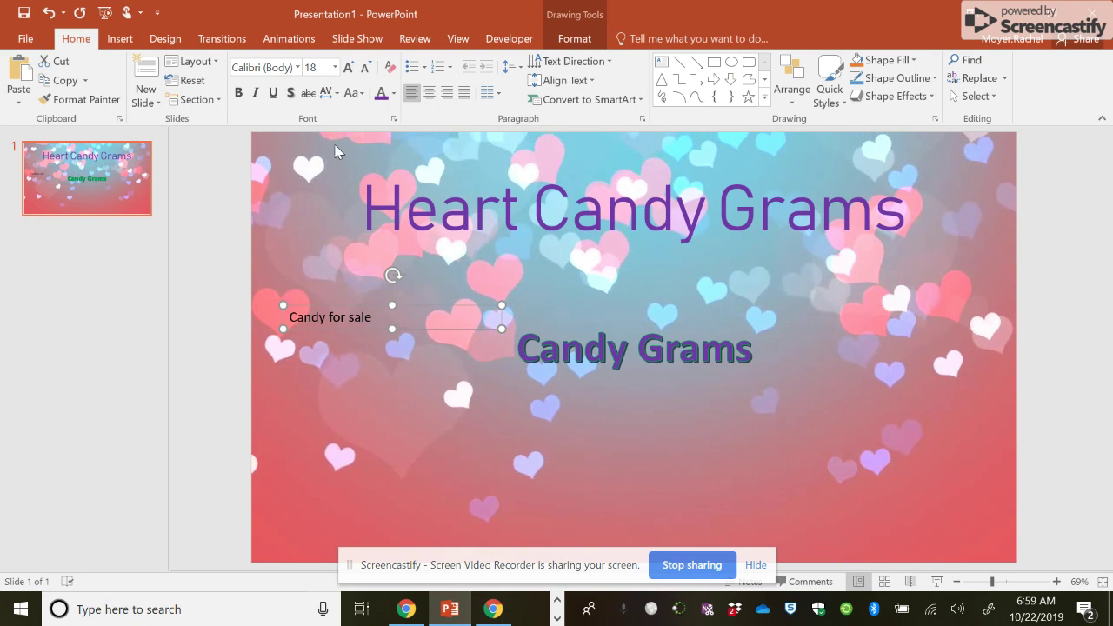
click(380, 93)
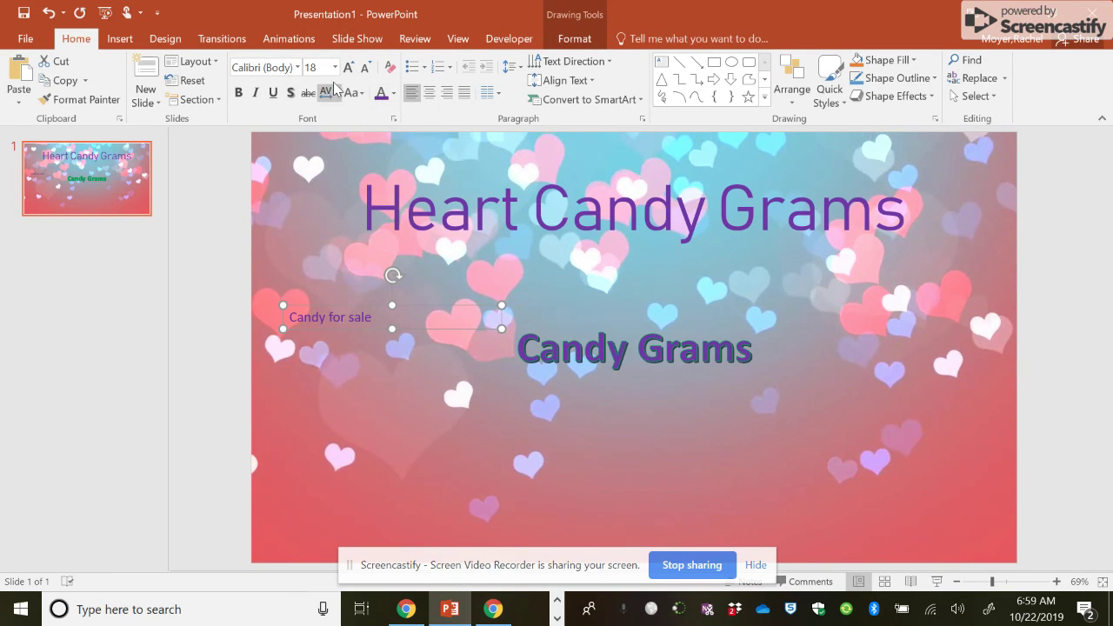
- Set the font size of the "Candy for sale" text to 40
click(348, 68)
click(348, 68)
click(348, 68)
click(348, 68)
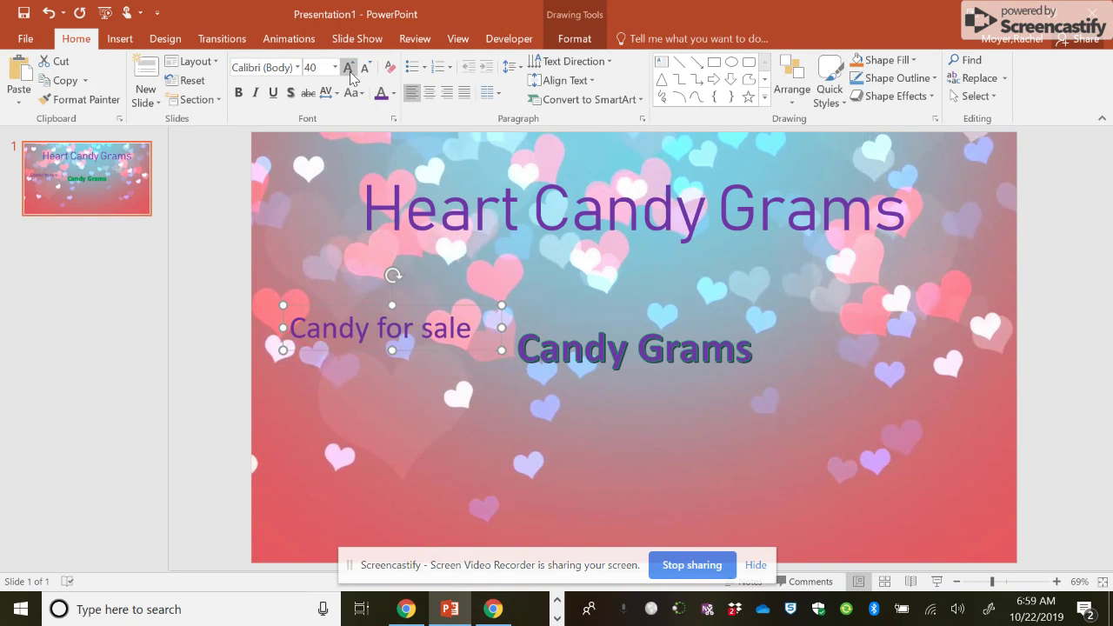
click(349, 67)
click(349, 68)
click(366, 68)
click(365, 68)
click(365, 68)
click(366, 68)
click(366, 68)
click(365, 68)
click(365, 68)
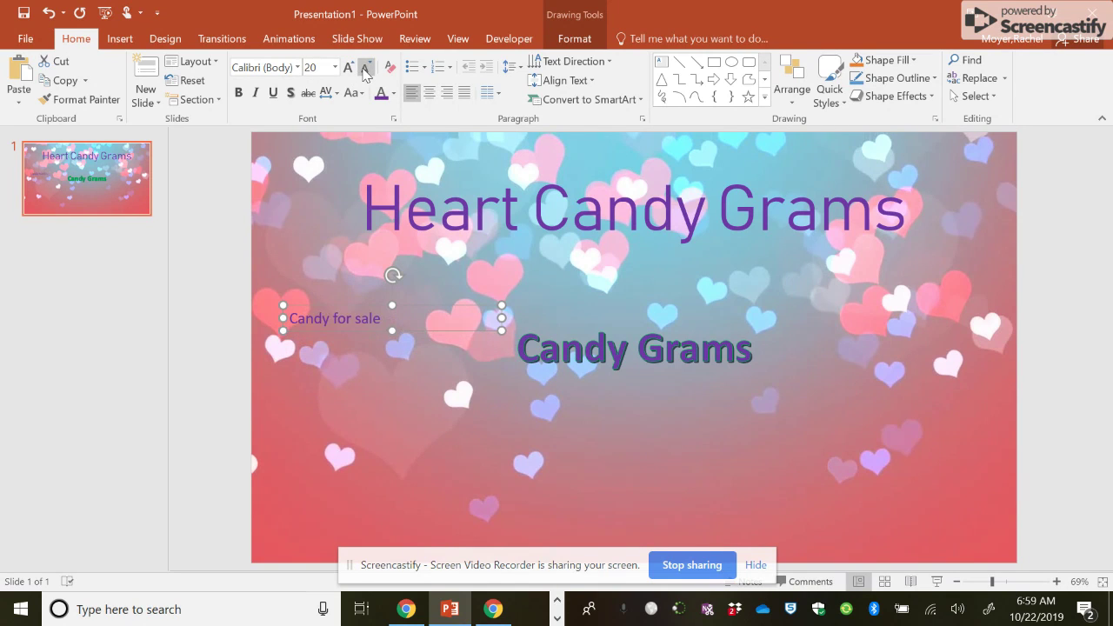
click(348, 68)
click(347, 68)
click(348, 68)
click(347, 68)
click(348, 68)
click(289, 198)
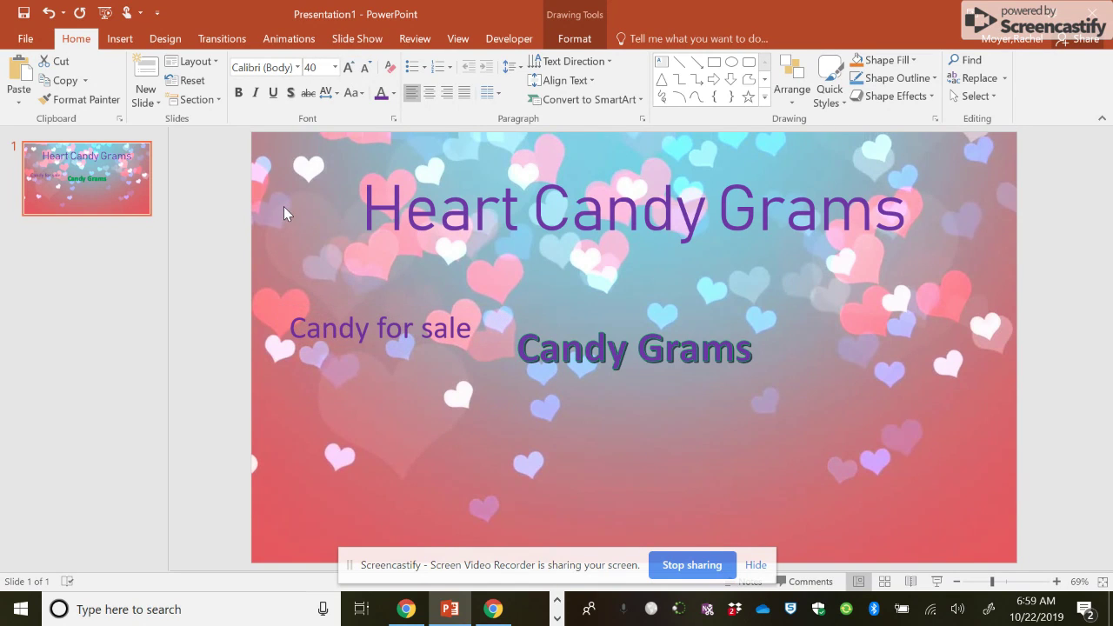
- Draw a rectangle about 3.14" wide and 2.09" high beside "Candy Grams" and give it the white-fill, black-outline theme style
click(120, 39)
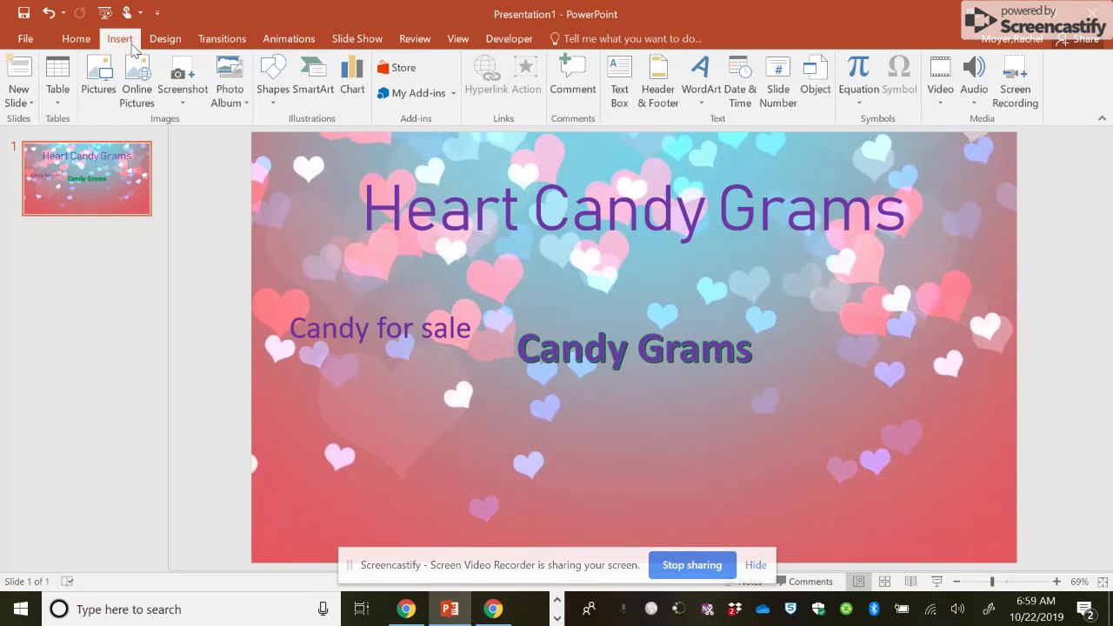
click(277, 103)
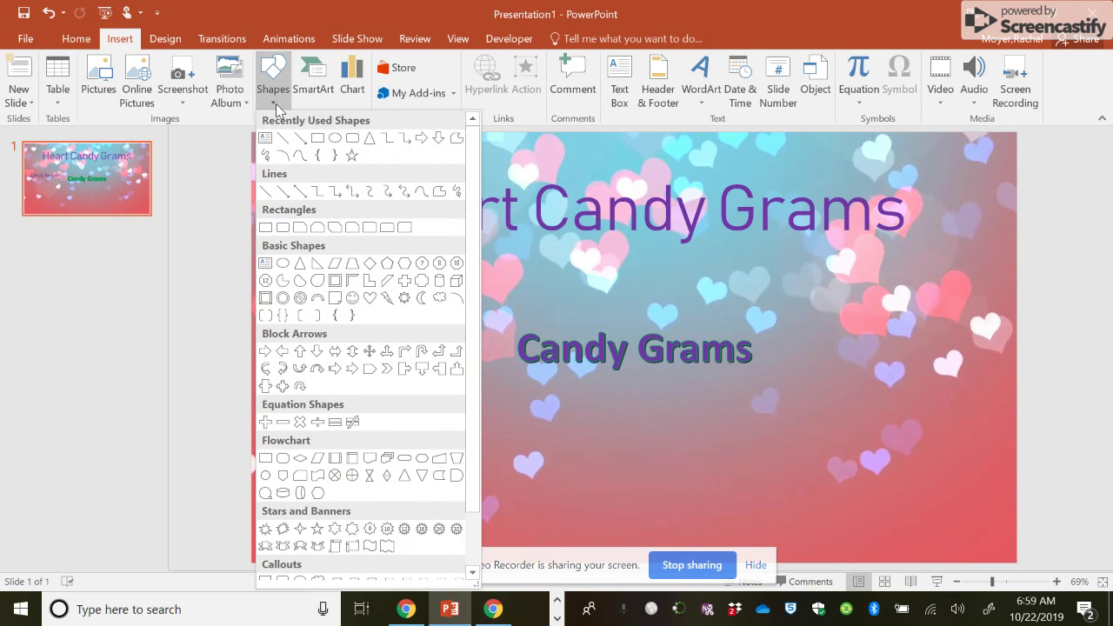
click(317, 137)
drag(838, 345, 981, 438)
click(376, 96)
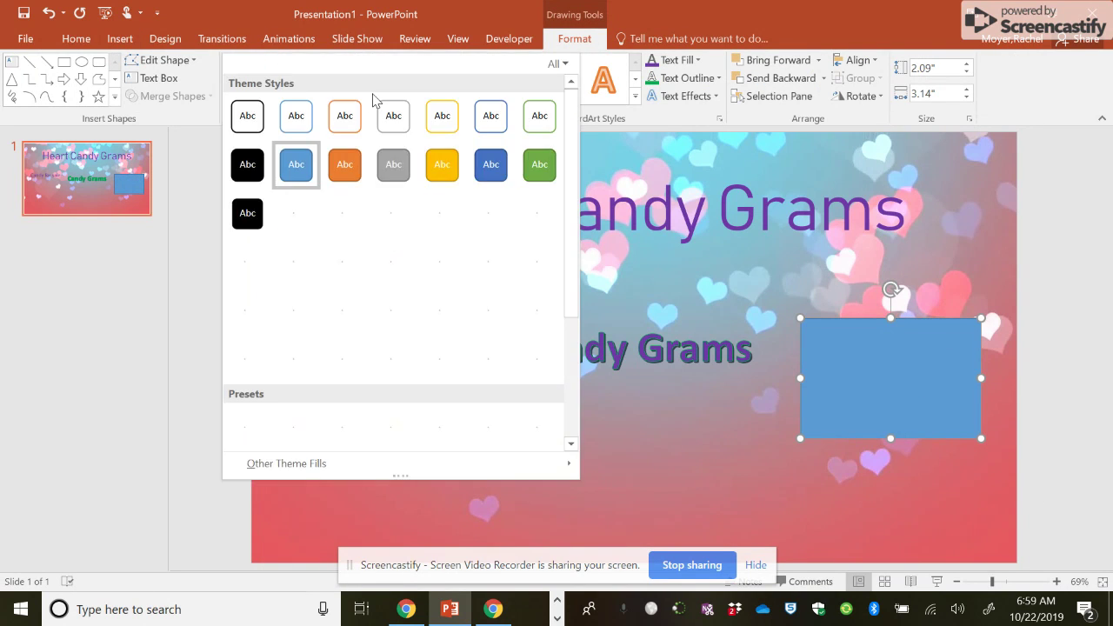
click(247, 115)
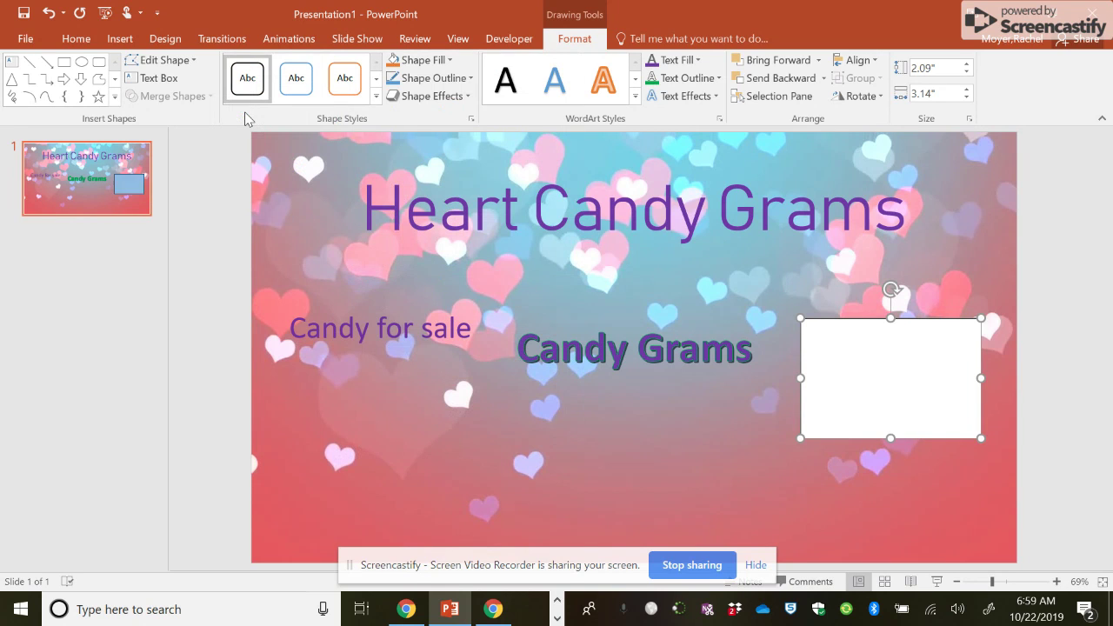
click(469, 97)
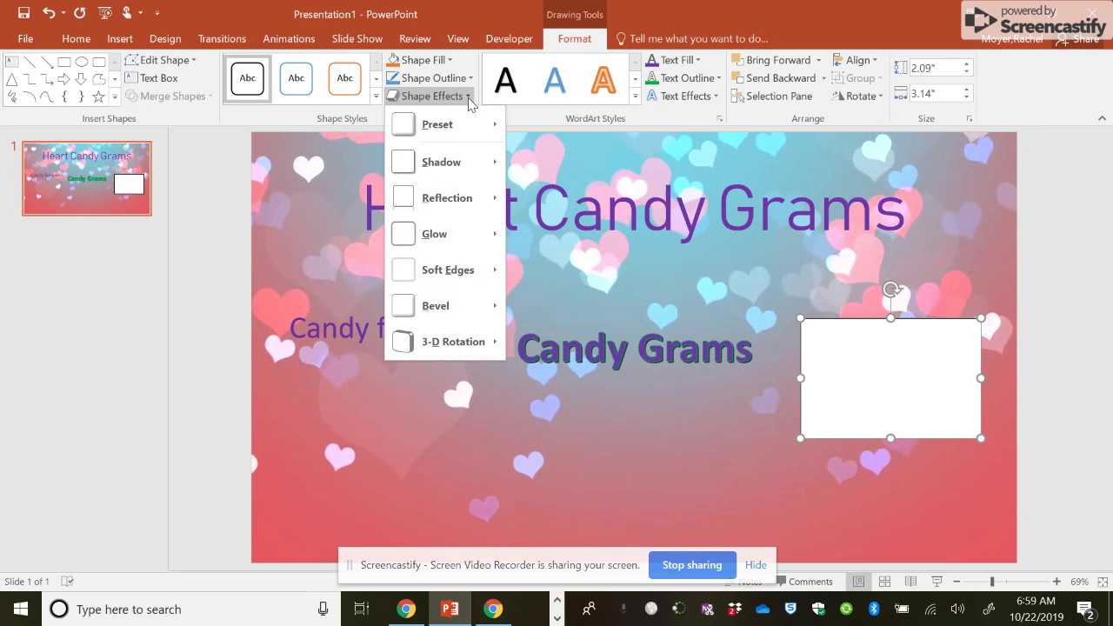
mouse_move(503, 317)
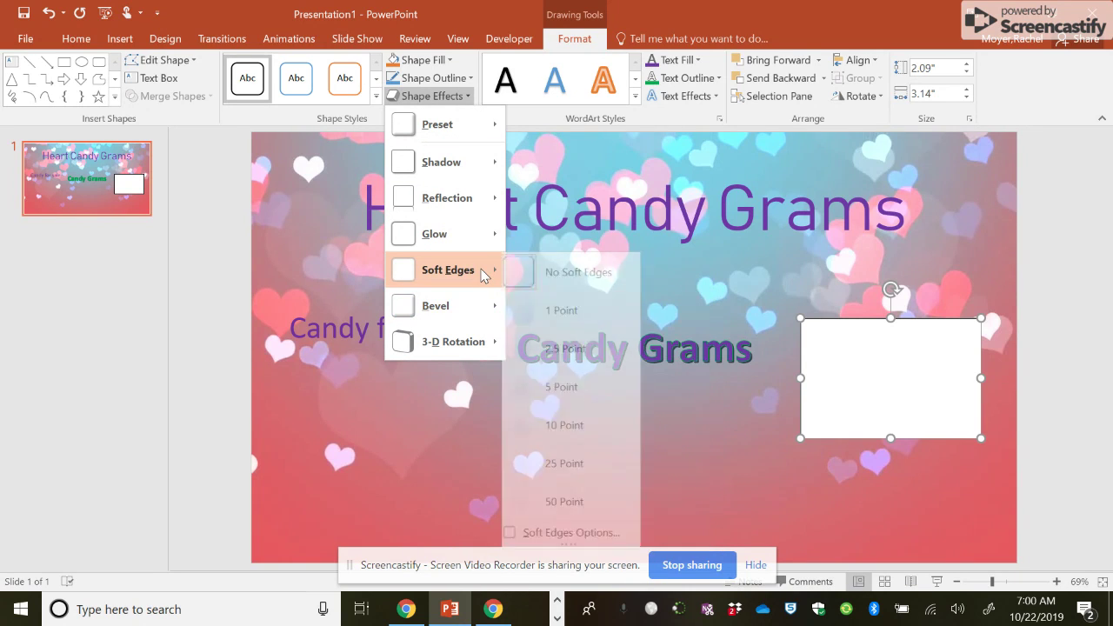
mouse_move(478, 223)
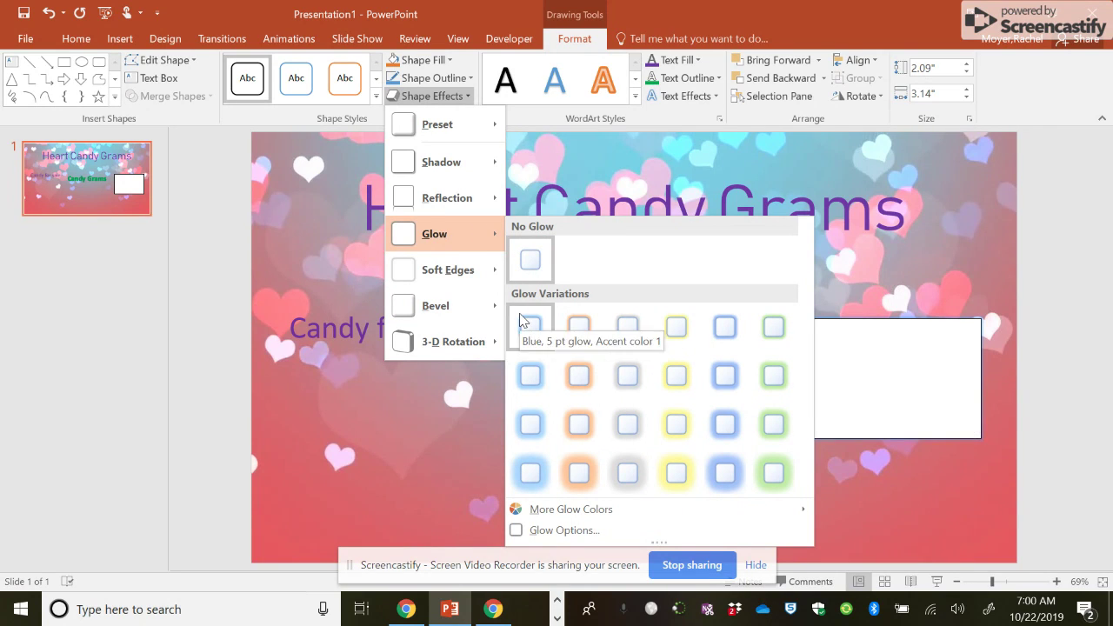
mouse_move(473, 124)
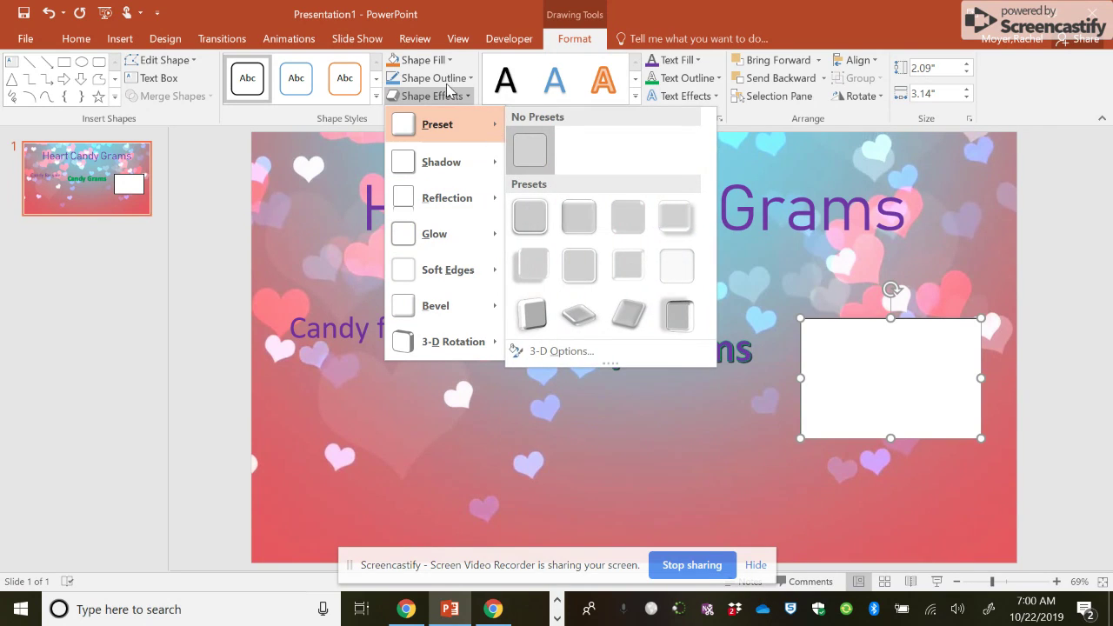
click(448, 86)
- Make the white rectangle's outline dashed with a weight of 4½ pt
click(448, 83)
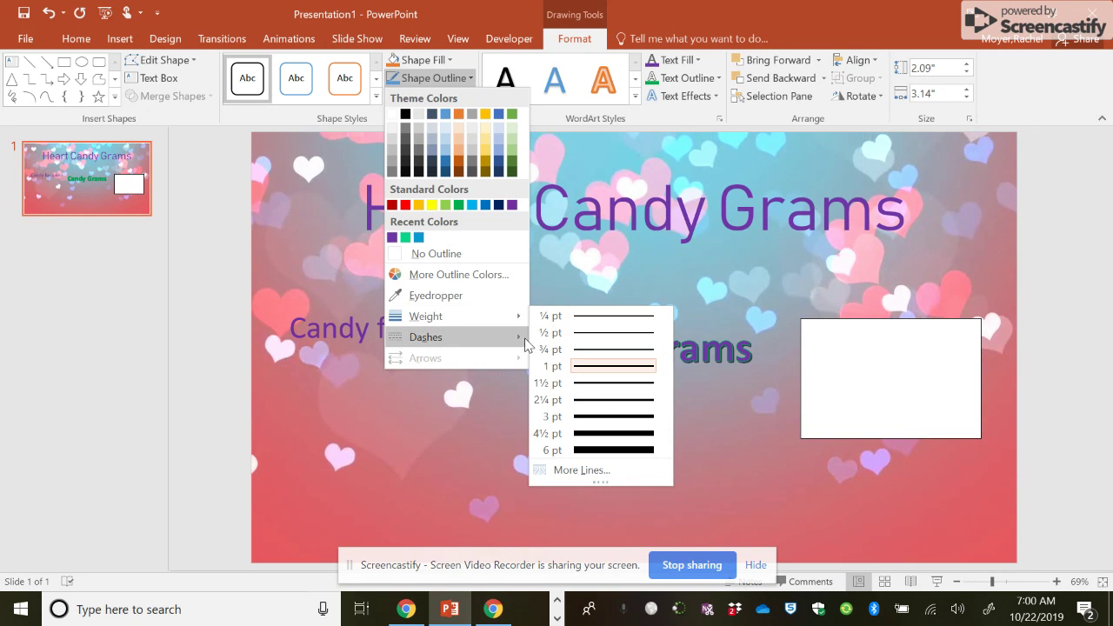
mouse_move(508, 338)
click(567, 377)
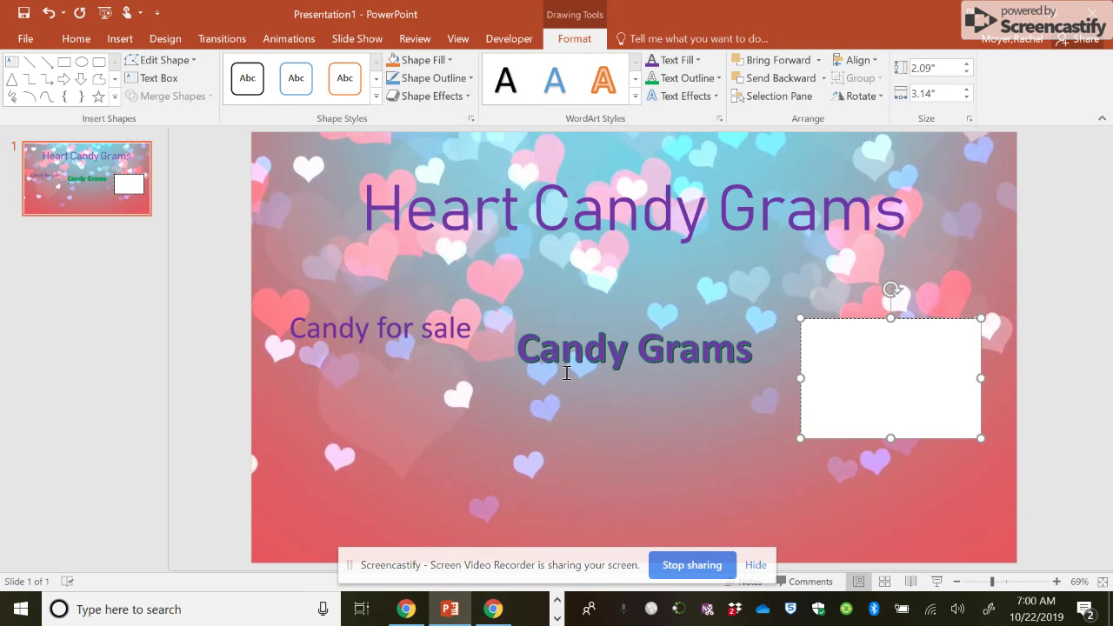
click(435, 78)
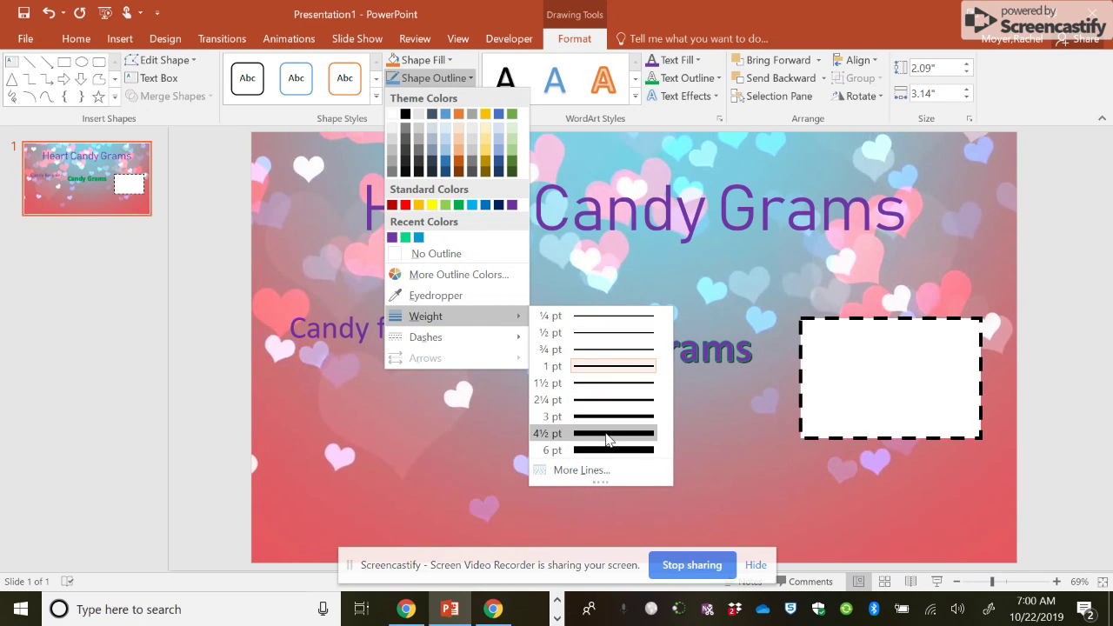
click(606, 439)
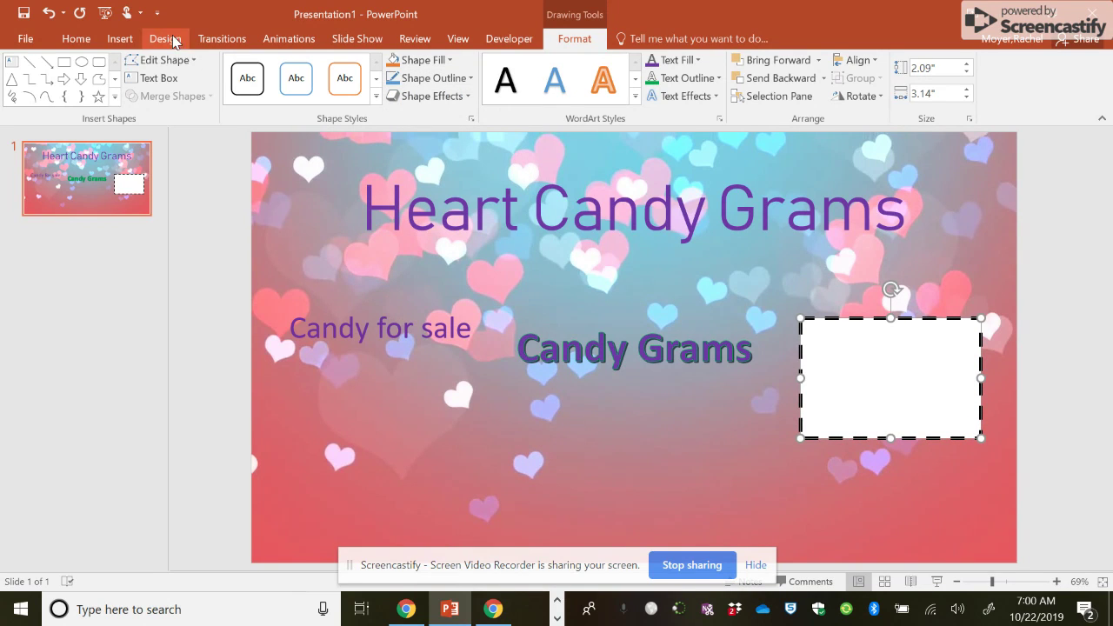
- Draw a line about 2" long downward from the rectangle's bottom midpoint and give it the black theme style
click(120, 38)
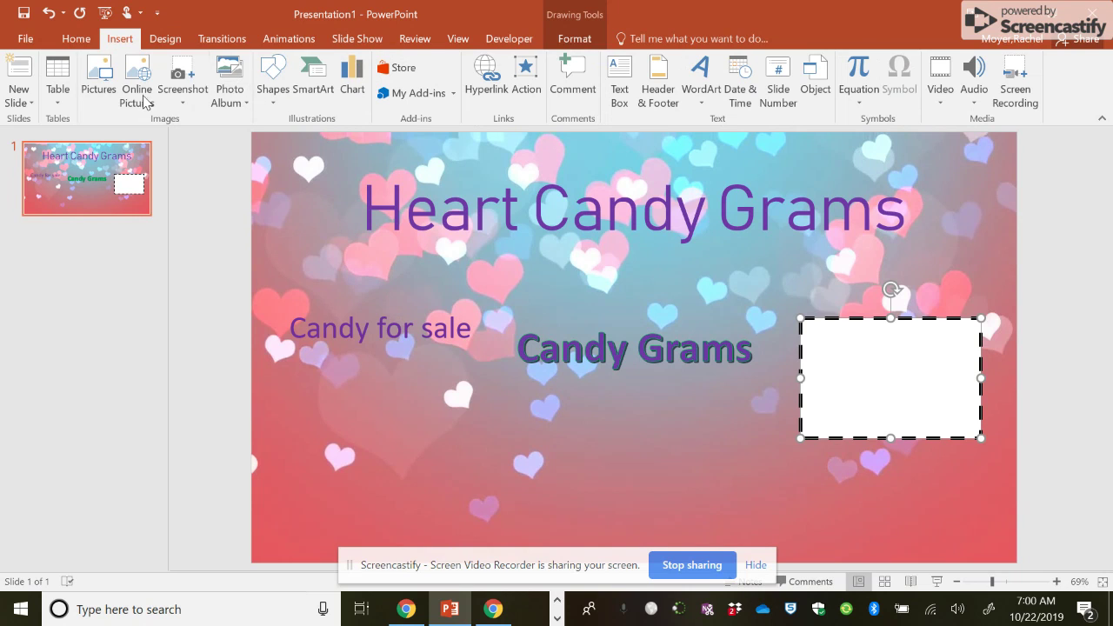
click(273, 83)
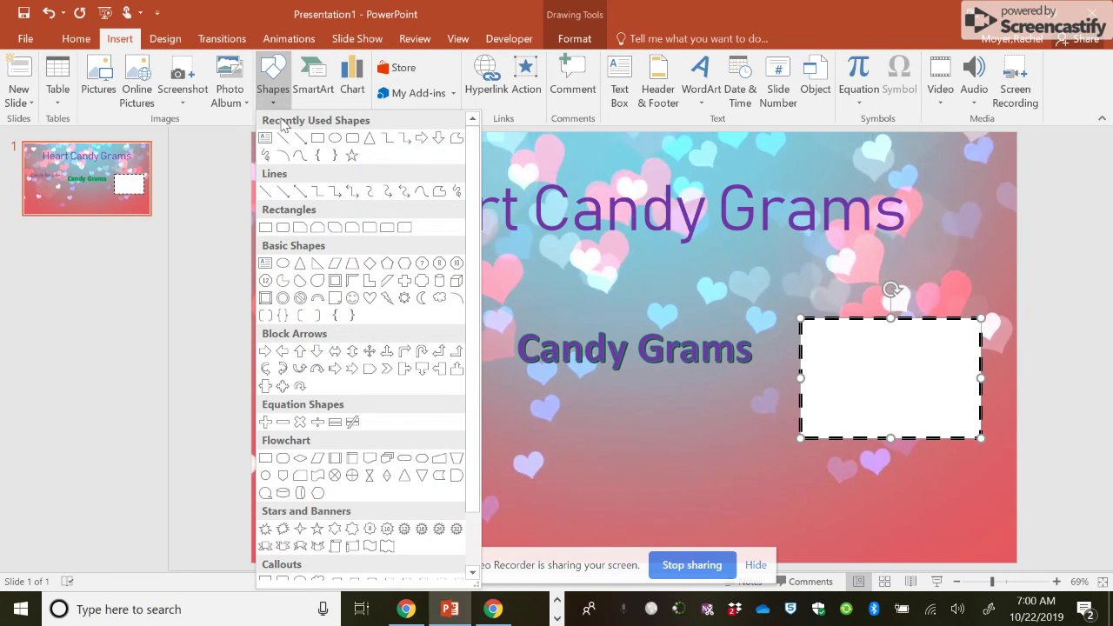
click(282, 137)
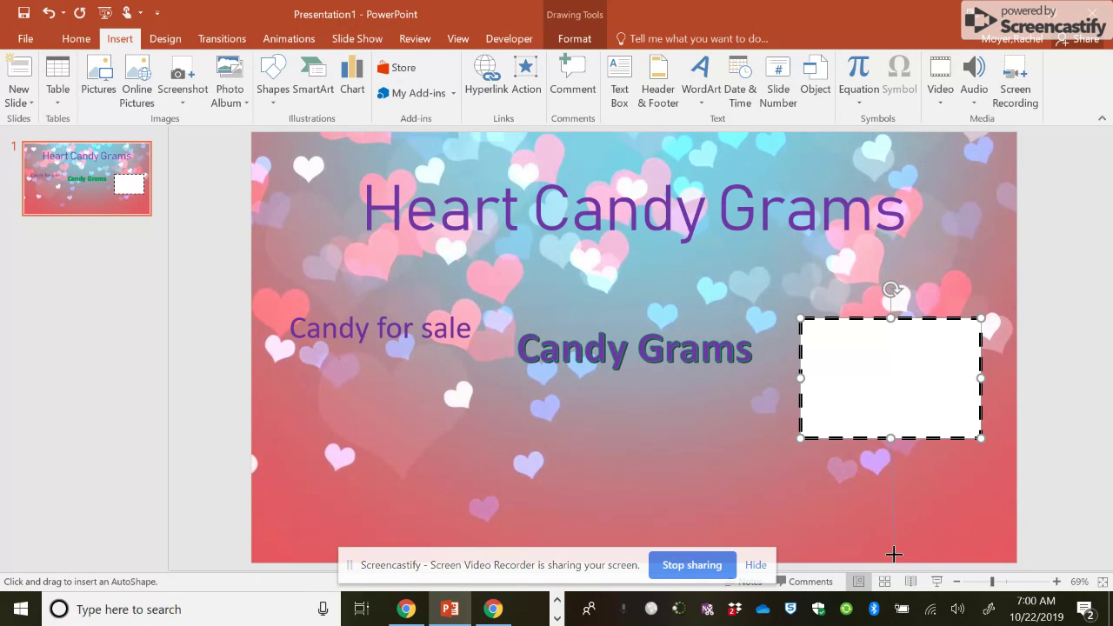
drag(890, 438, 894, 554)
click(247, 79)
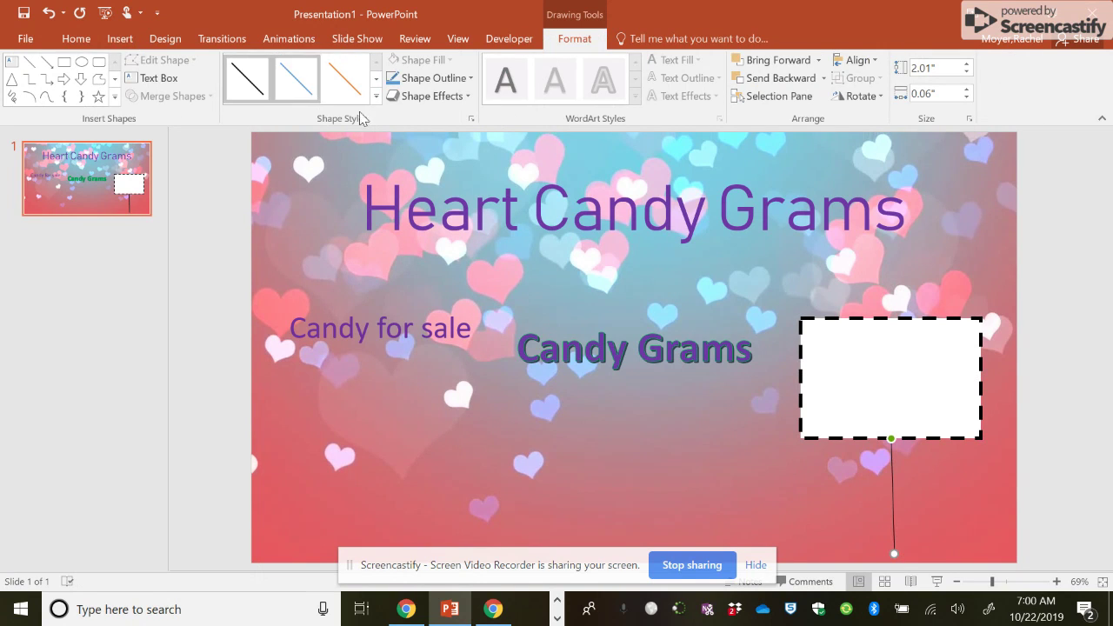
click(796, 503)
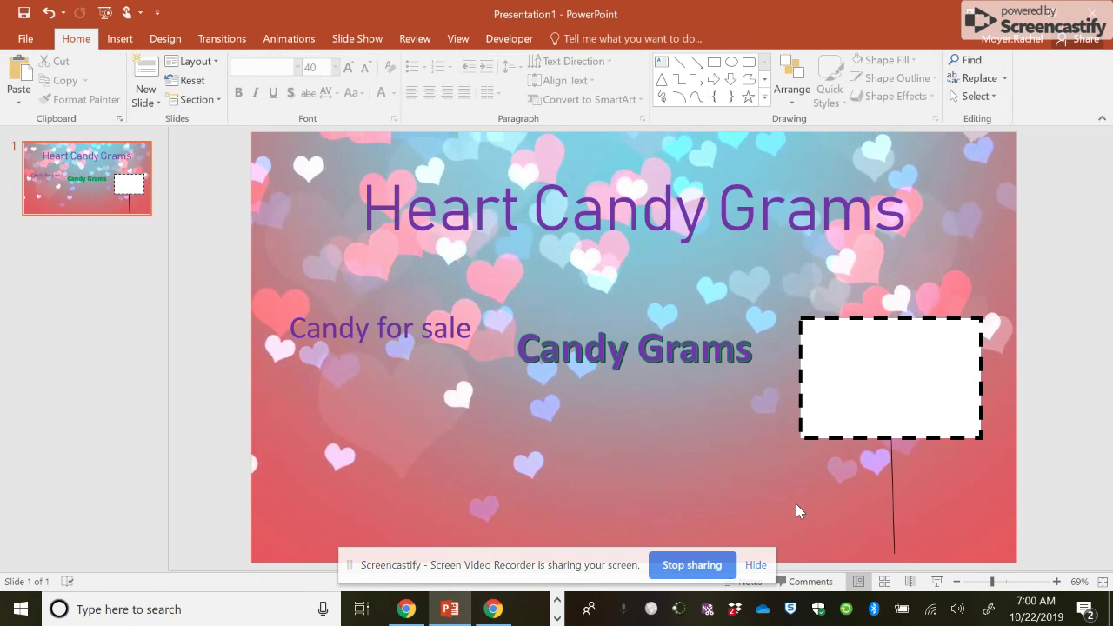
- Thicken the black line below the rectangle by choosing a heavier outline weight
click(897, 515)
click(471, 78)
mouse_move(484, 322)
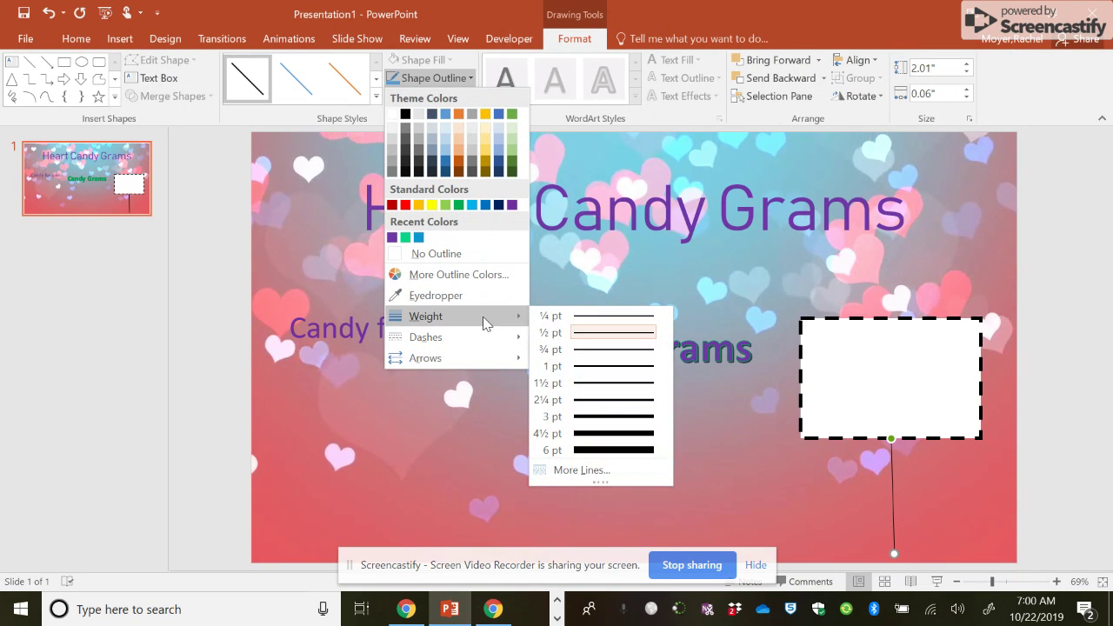
click(606, 426)
click(430, 328)
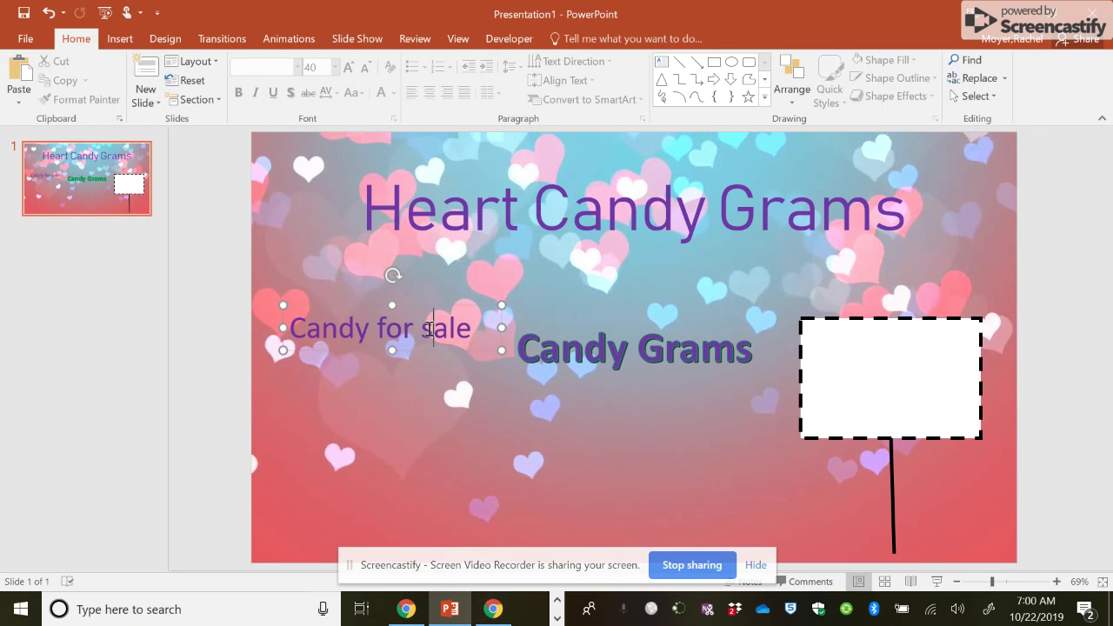
- Move the "Candy for sale" text box onto the white dashed rectangle and bring it in front of the shape
mouse_move(500, 304)
mouse_down()
mouse_move(415, 294)
mouse_move(956, 330)
mouse_move(913, 338)
mouse_move(987, 362)
mouse_move(796, 382)
mouse_move(838, 365)
mouse_up()
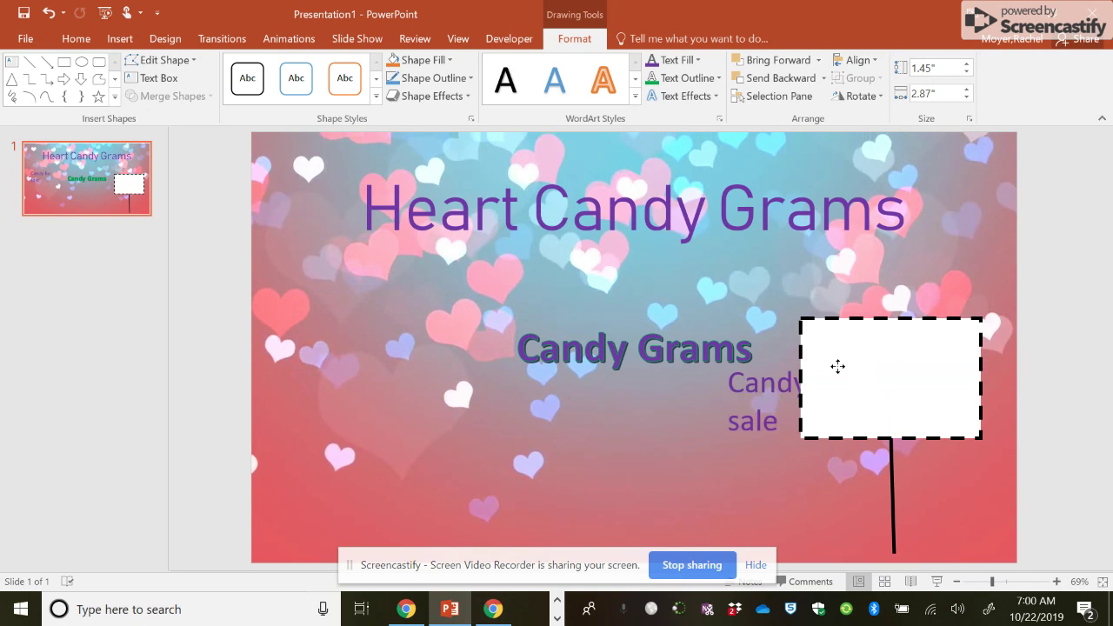
right_click(772, 369)
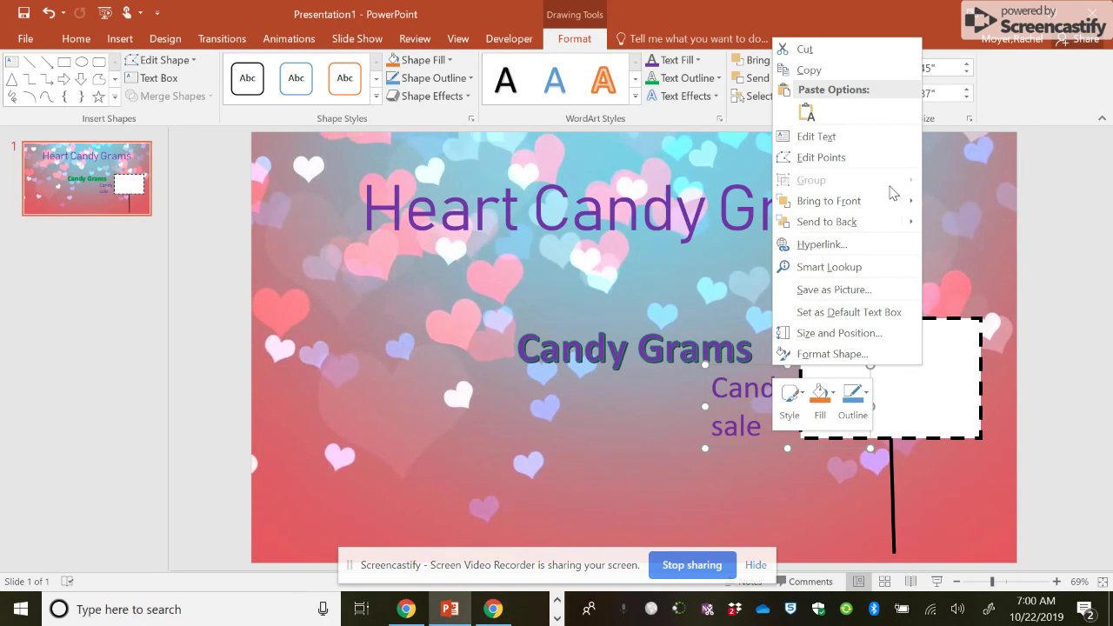
mouse_move(894, 209)
click(946, 207)
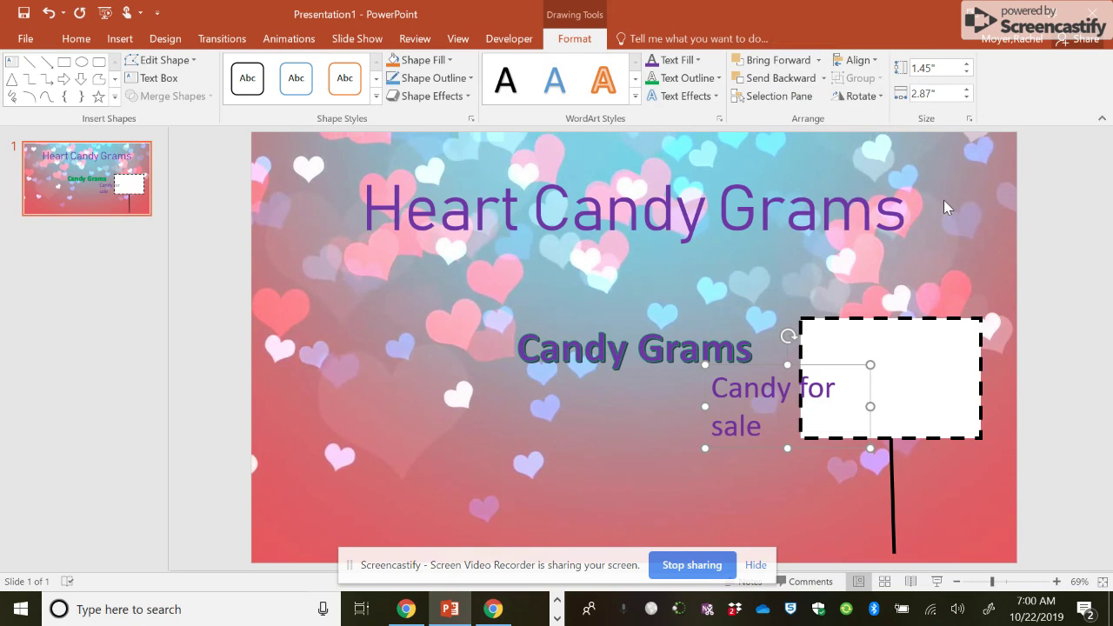
drag(827, 368, 944, 337)
click(740, 505)
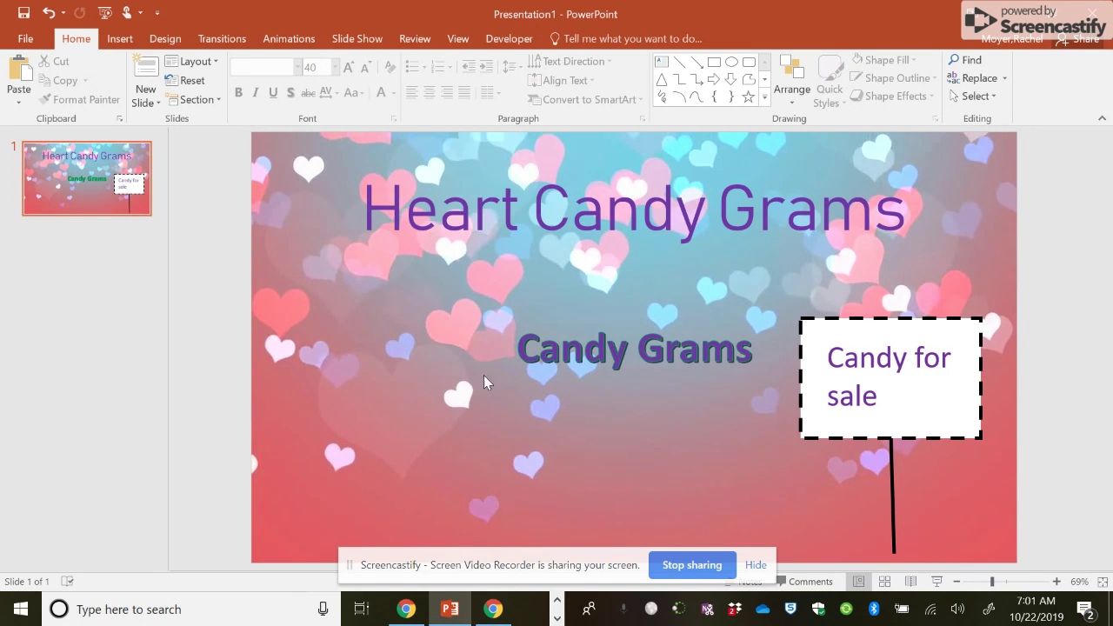
click(120, 38)
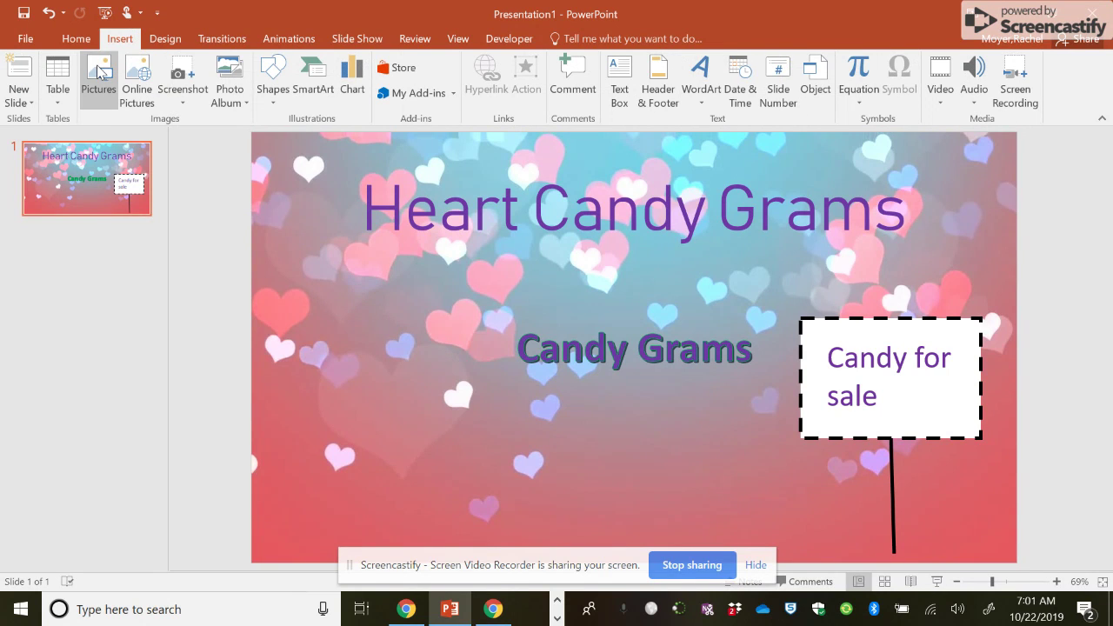
click(99, 73)
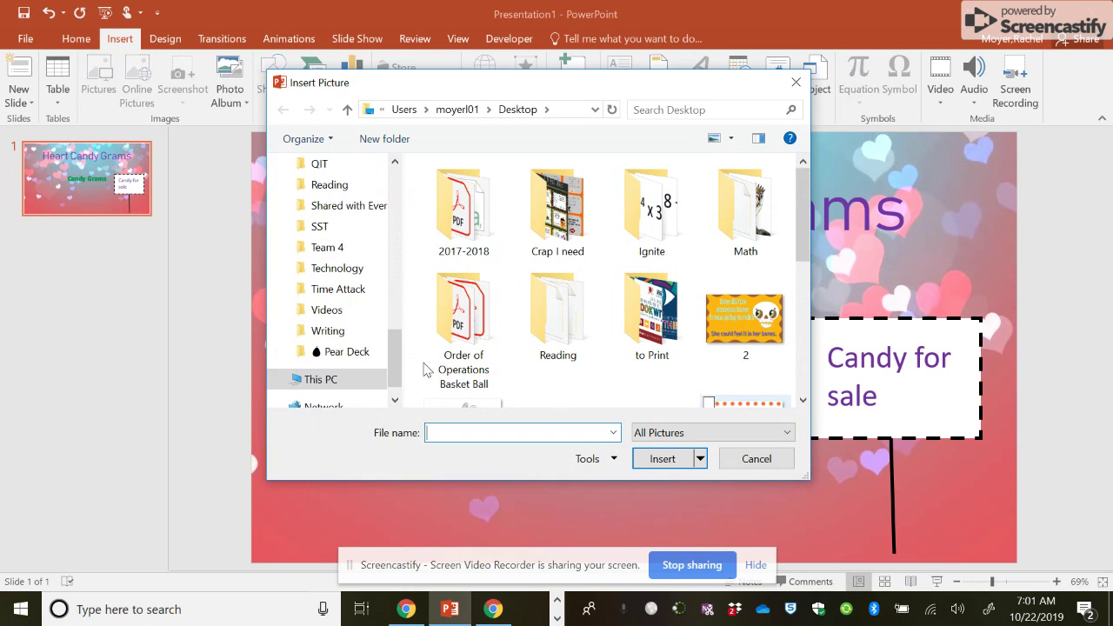
click(757, 459)
- Search online pictures for "heart suckers" and insert the picture of three red heart lollipops on a grey background
click(140, 69)
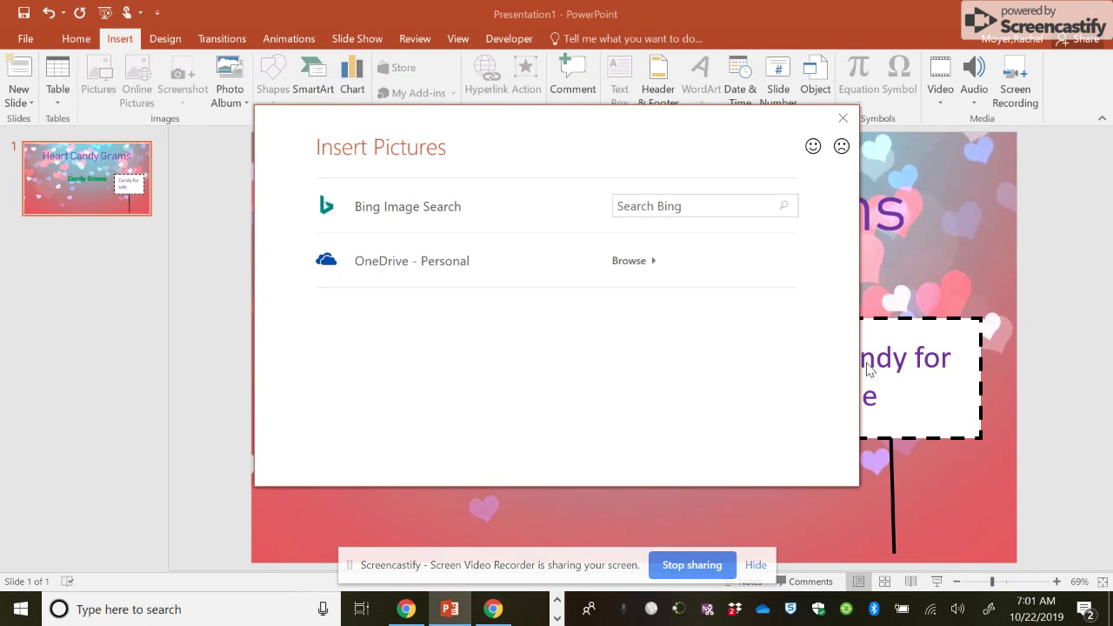
click(736, 207)
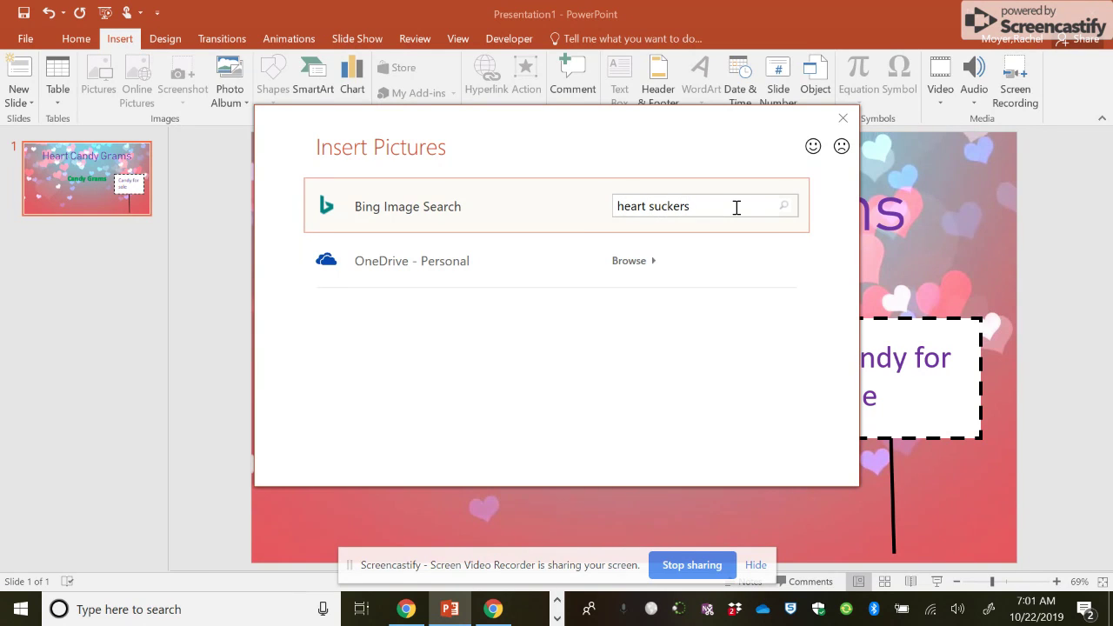
text(heart suckers)
key(Return)
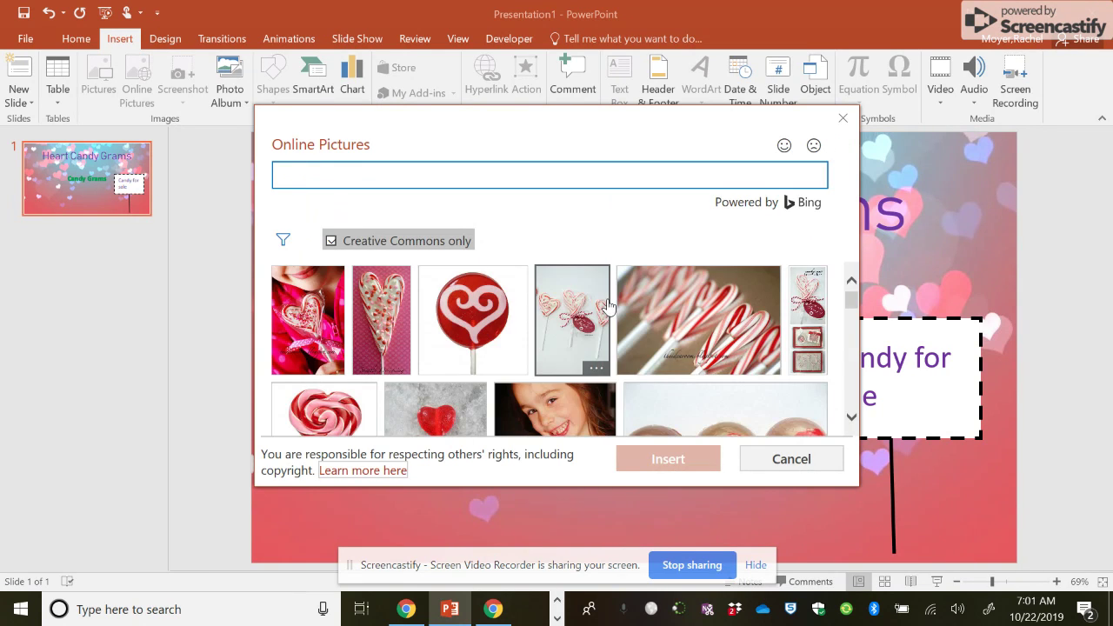
scroll(611, 300, down, 3)
scroll(611, 300, down, 2)
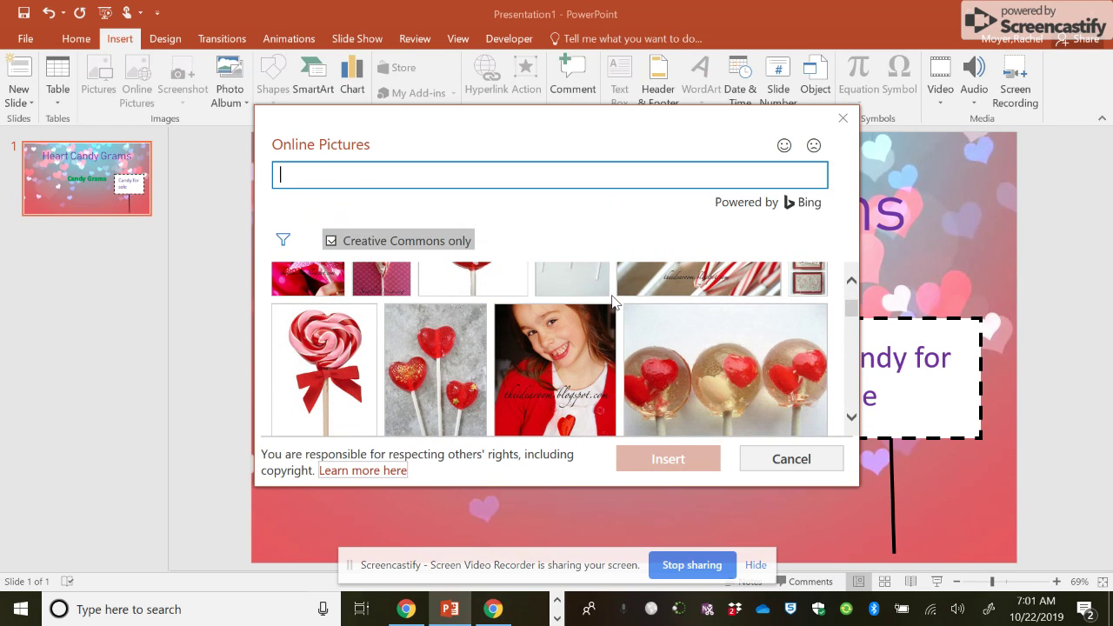
click(459, 339)
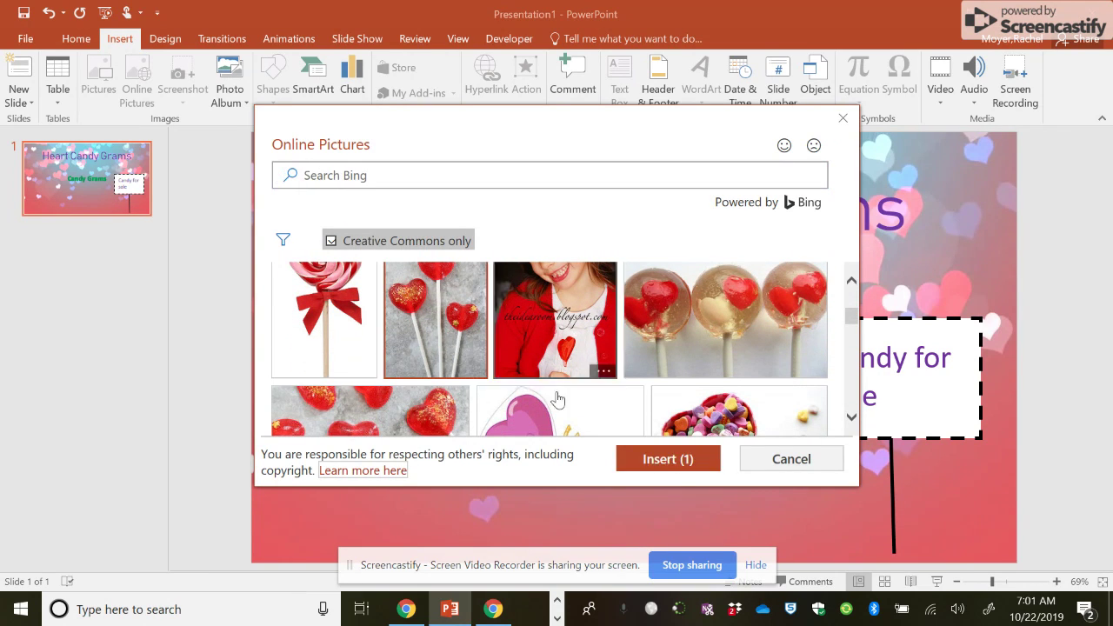
click(675, 469)
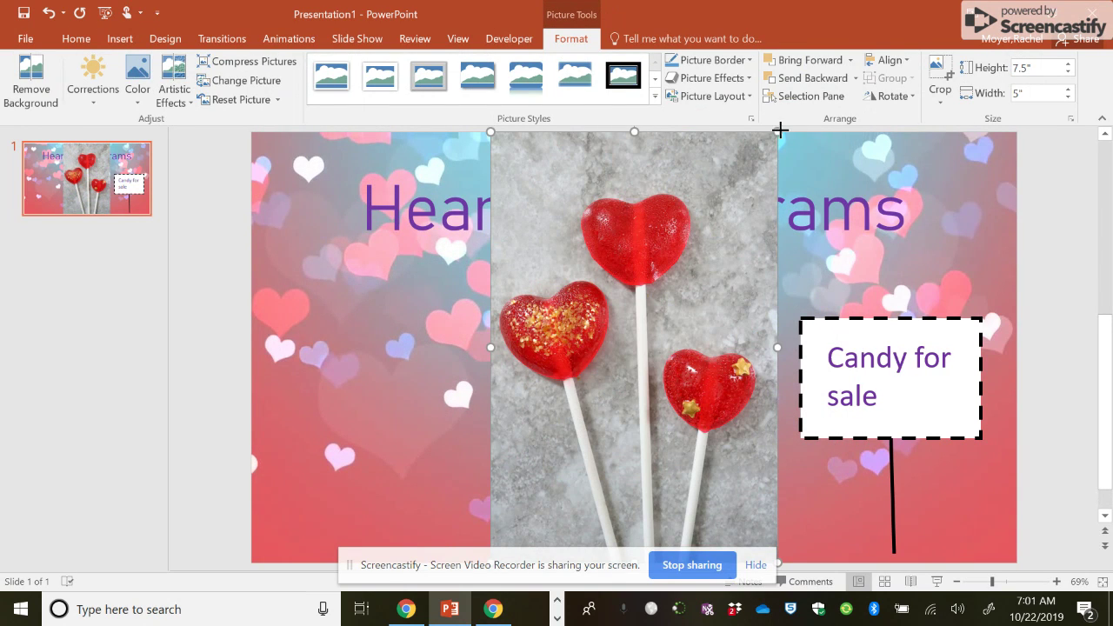
- Shrink the lollipop picture to less than half its size and place it in the lower-left area of the slide
drag(780, 130, 617, 364)
drag(589, 442, 397, 400)
click(691, 485)
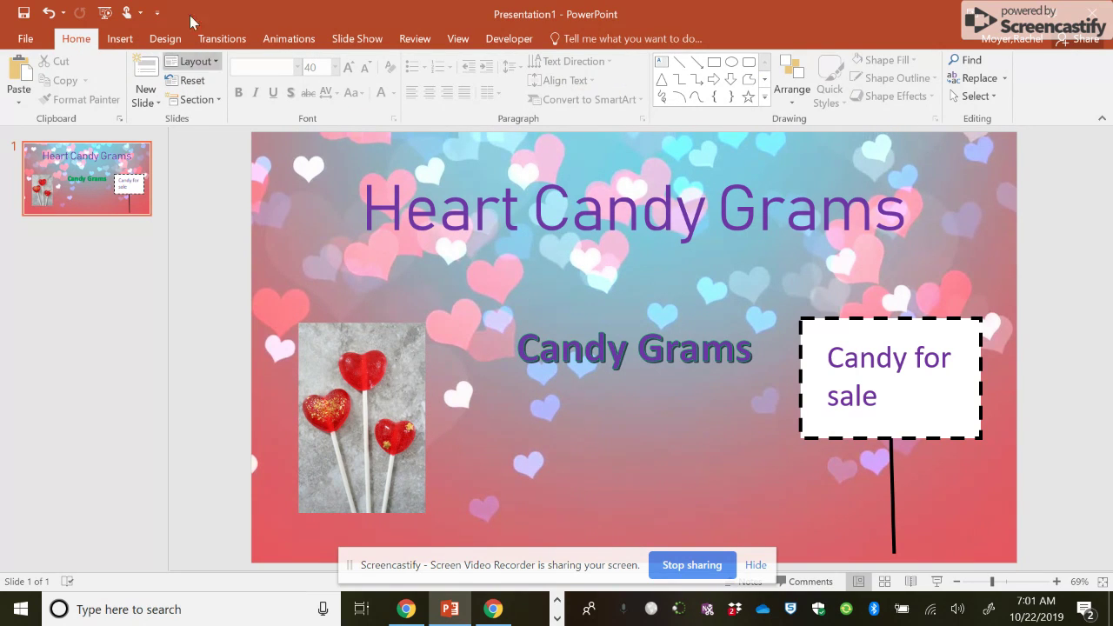
- Start inserting another element on the candy grams slide
click(130, 41)
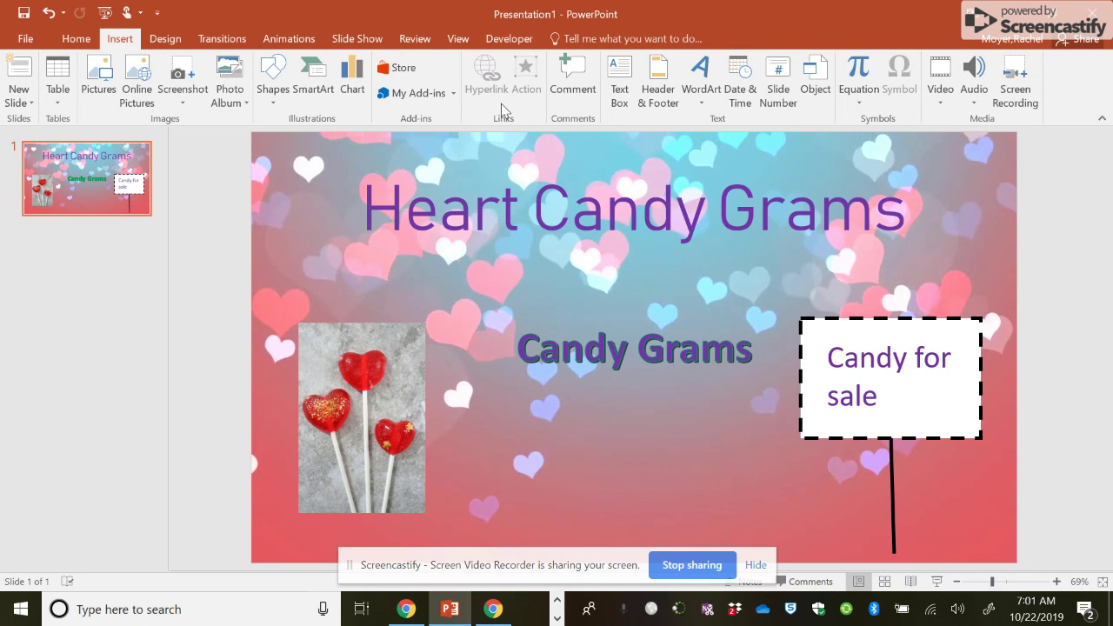